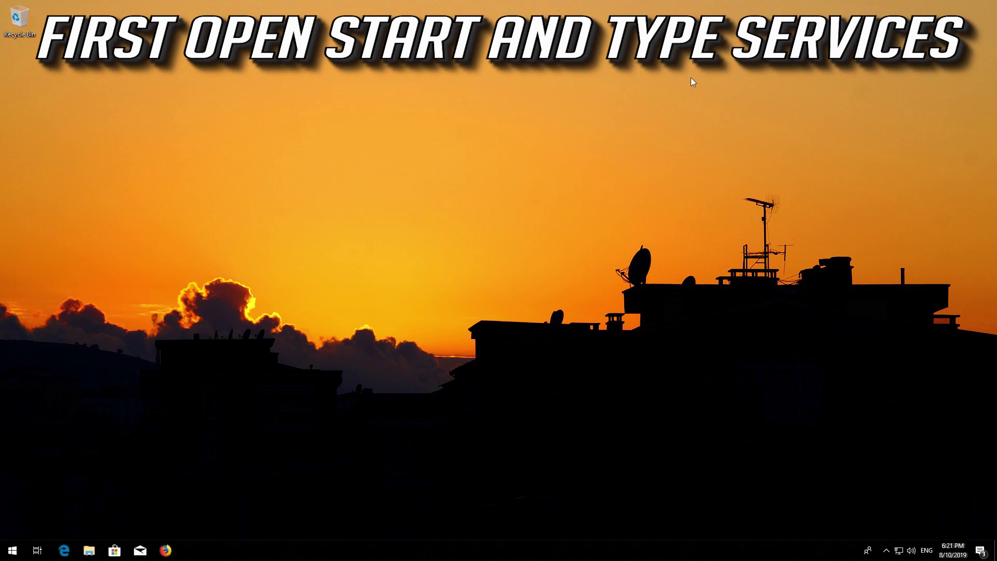
Search Windows for "services" and open the Services desktop app.
key("super")
type("servic")
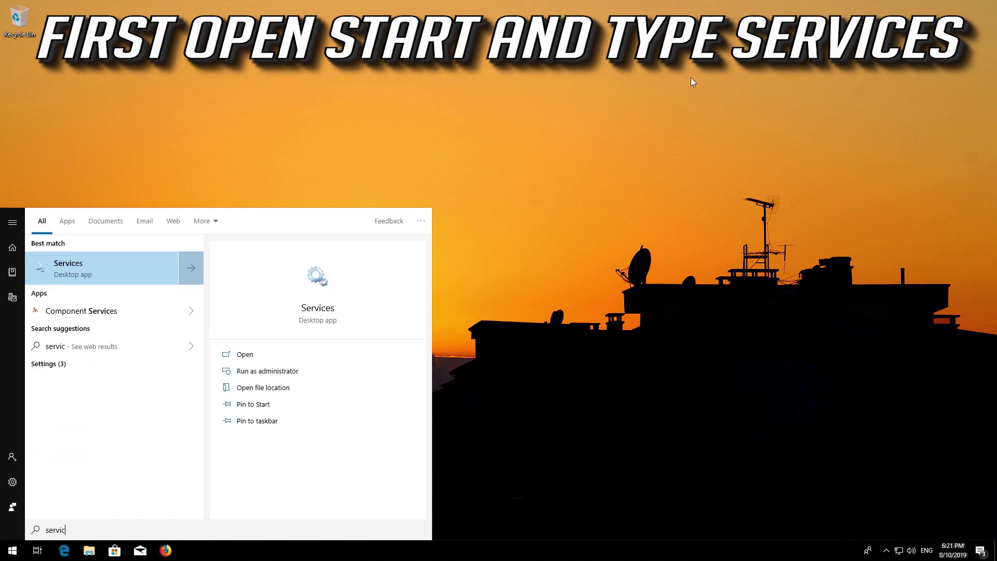
type("es")
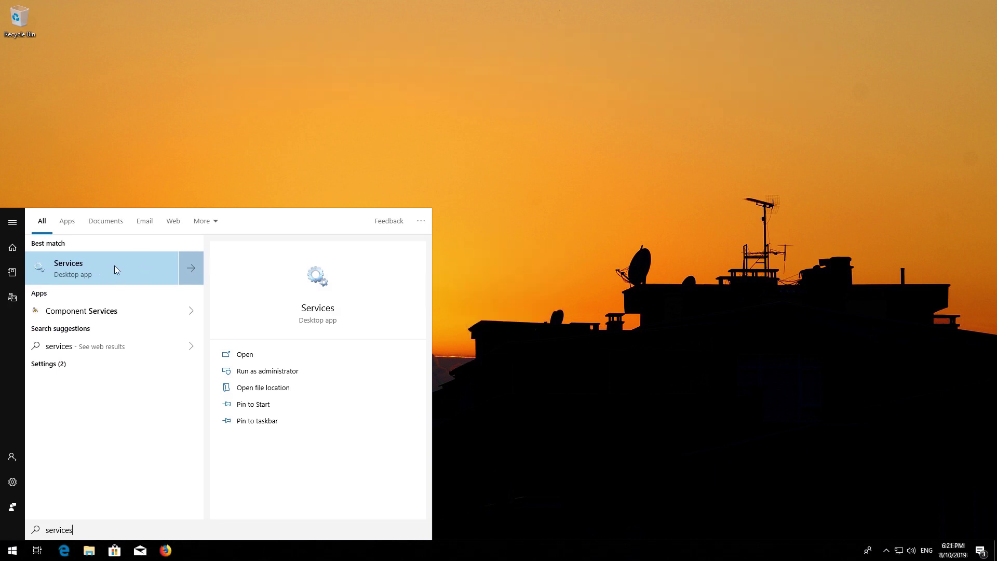
left_click(115, 266)
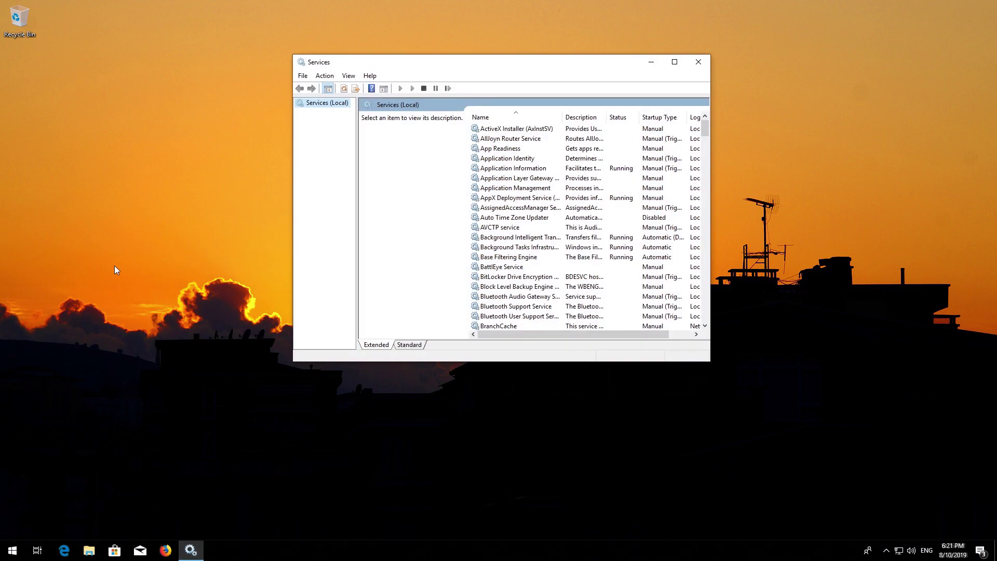
Locate the Windows Update service in the list and open its properties.
left_click(498, 227)
scroll(497, 227, "down", 7)
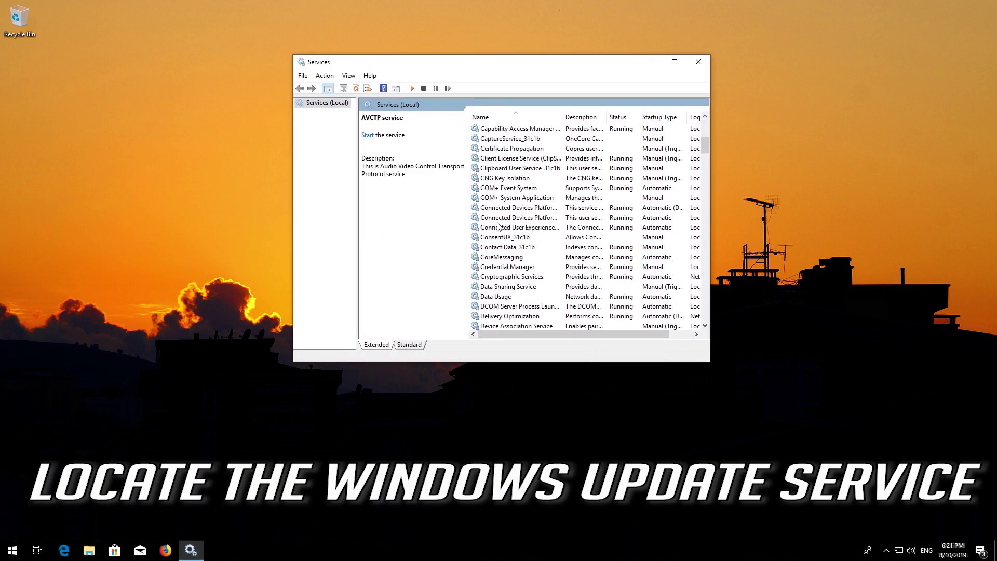
scroll(498, 227, "down", 20)
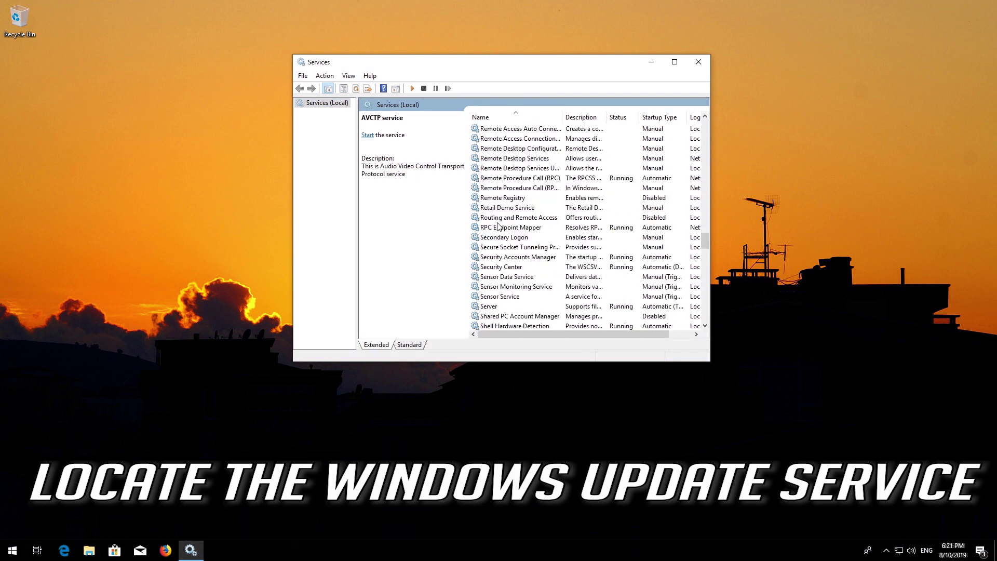
scroll(498, 227, "down", 12)
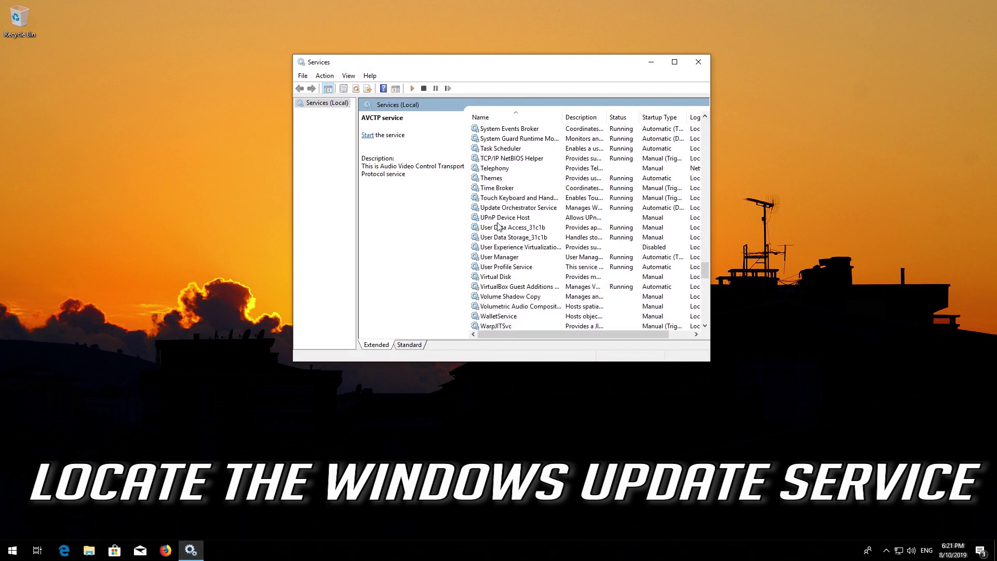
scroll(497, 227, "down", 5)
scroll(497, 227, "down", 10)
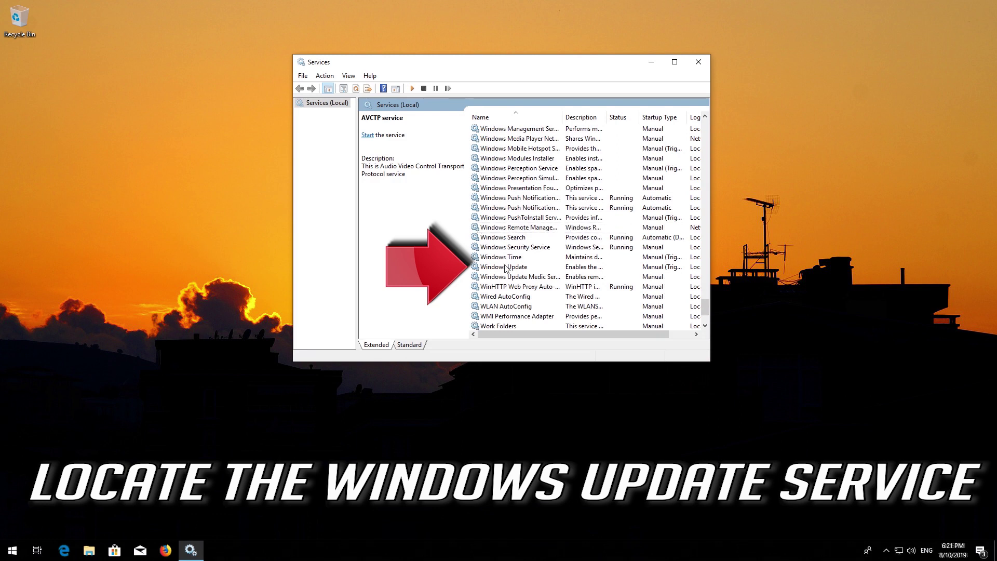
left_click(528, 268)
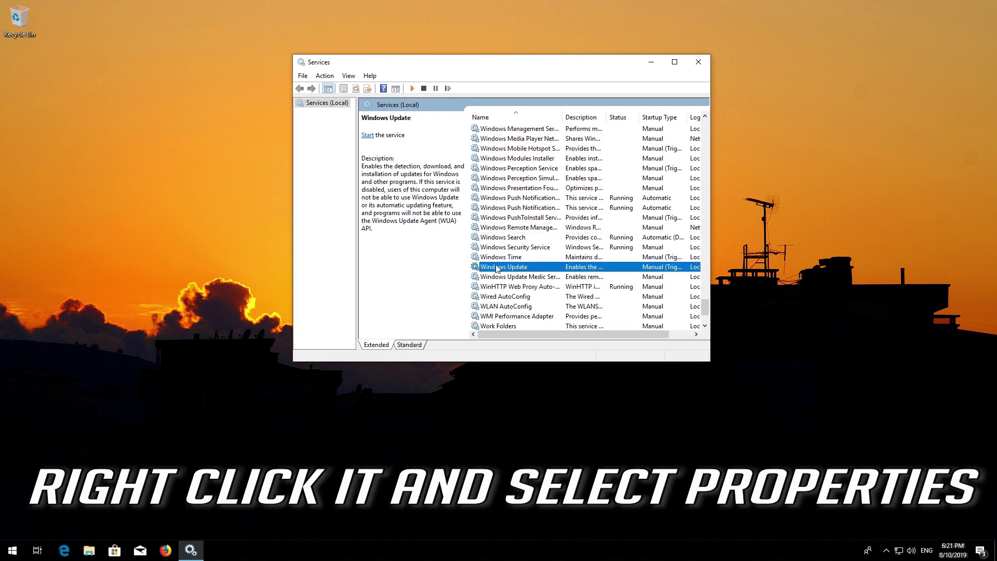
right_click(516, 269)
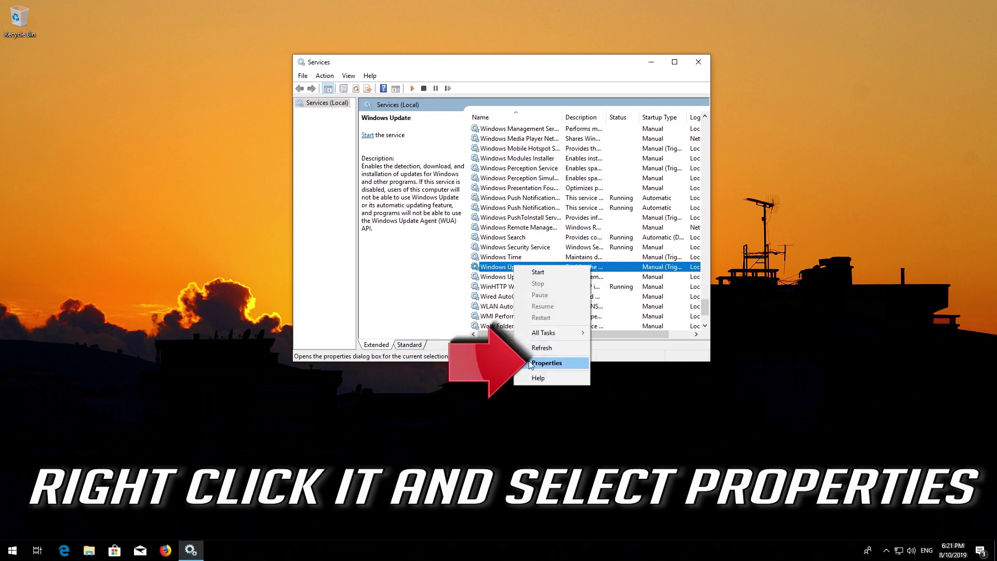
left_click(553, 364)
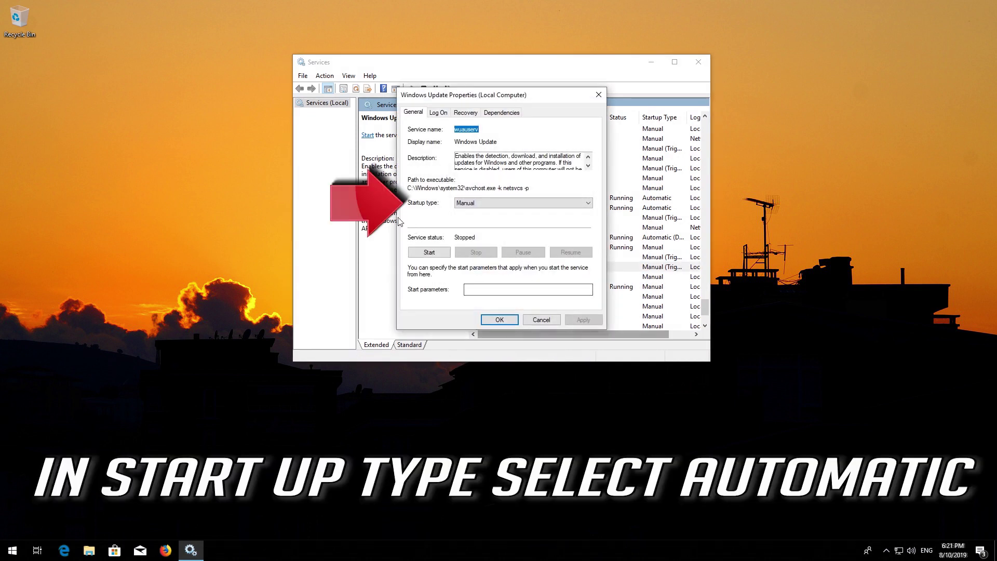
Set the Windows Update service's startup type to Automatic, apply the change and close its properties.
left_click(587, 204)
left_click(520, 213)
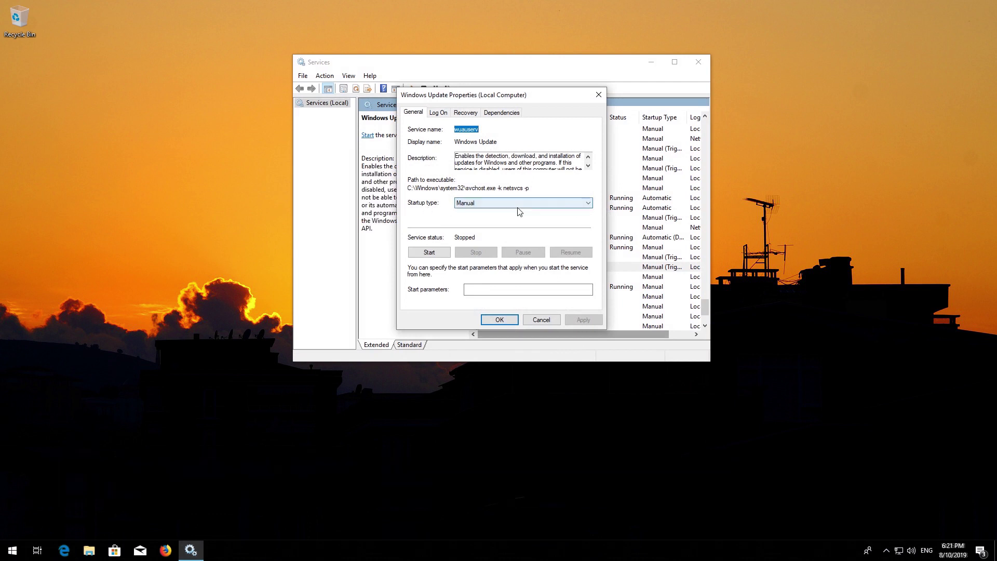
left_click(516, 204)
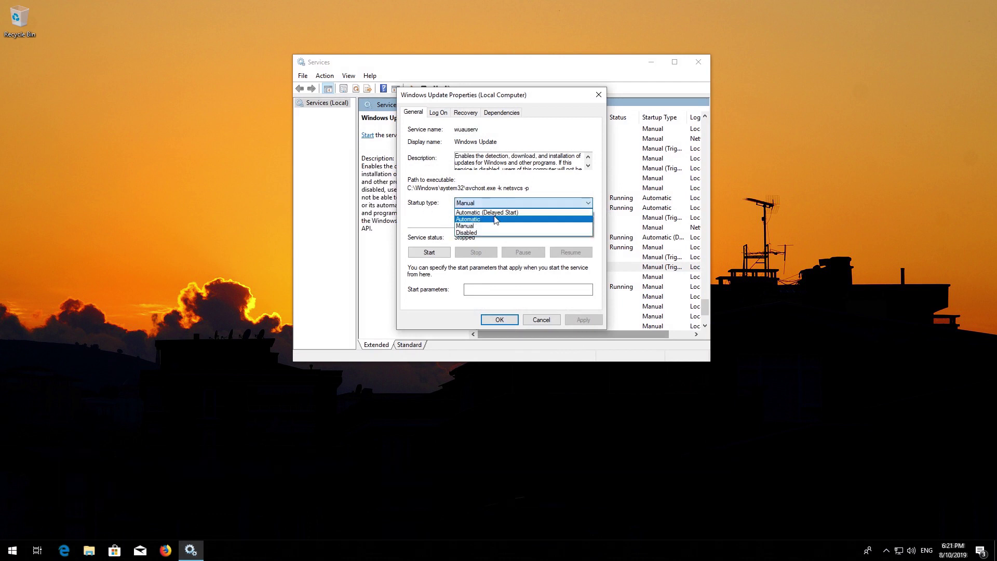
left_click(495, 221)
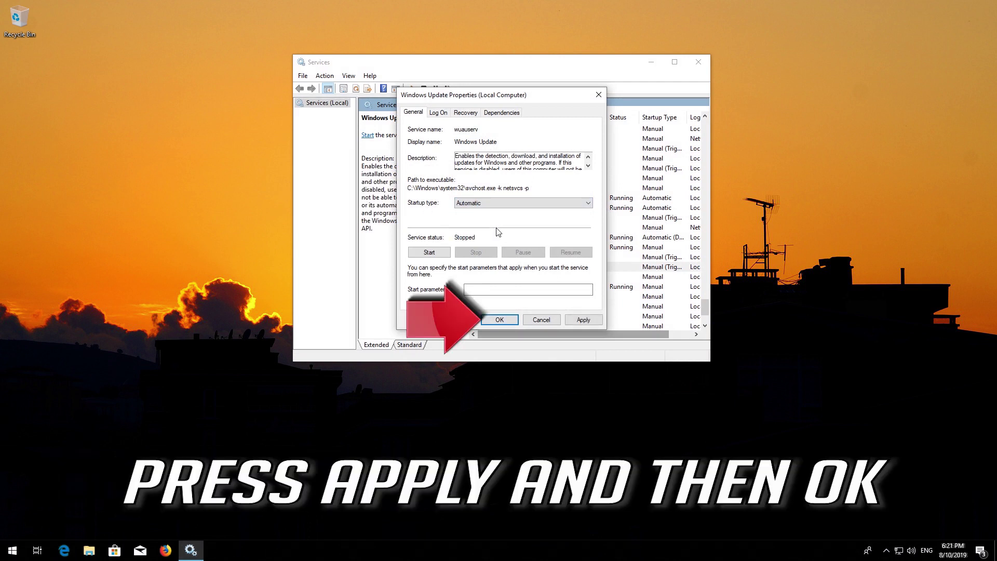
left_click(583, 319)
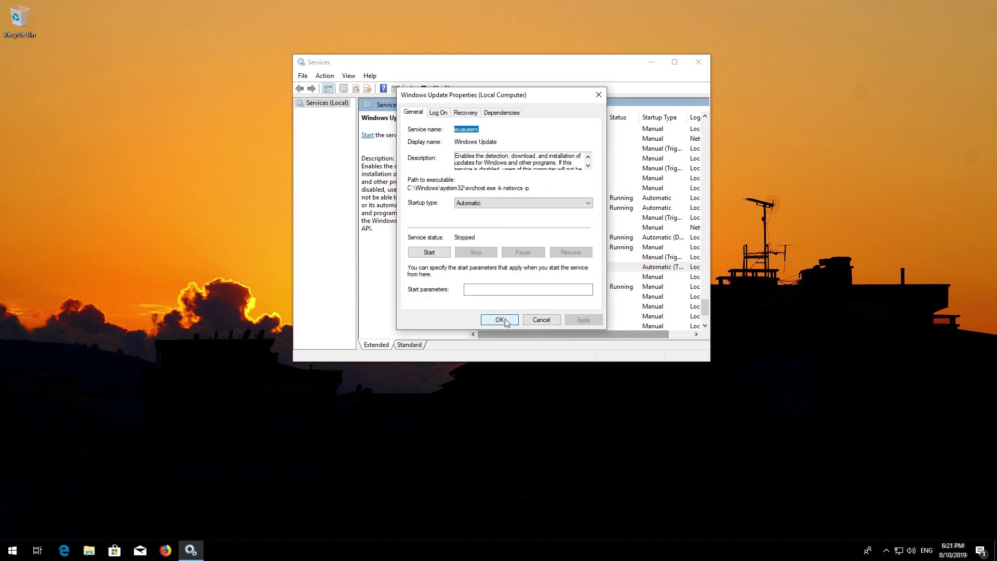
left_click(500, 320)
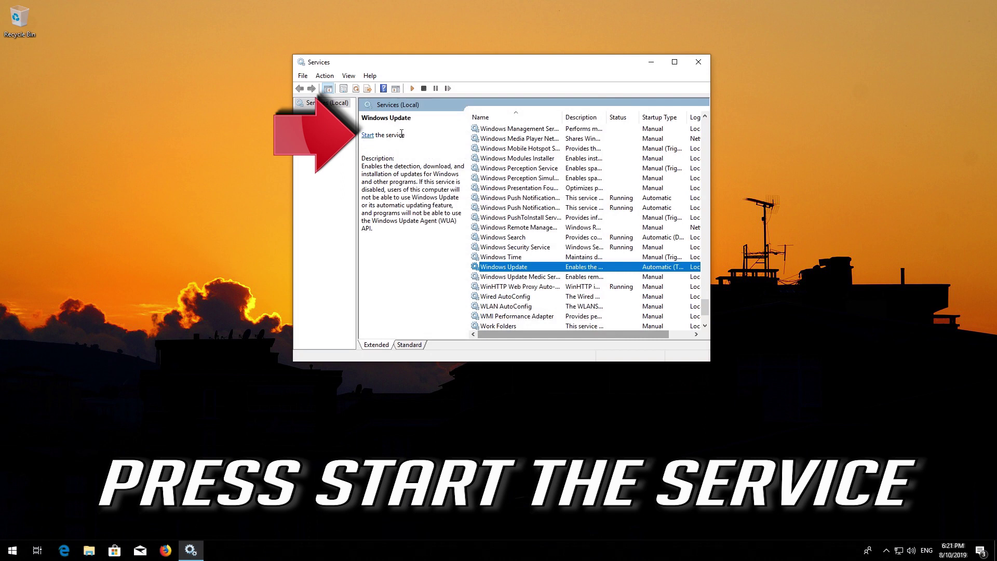
Start and restart the Windows Update service before closing the Services console.
left_click(368, 135)
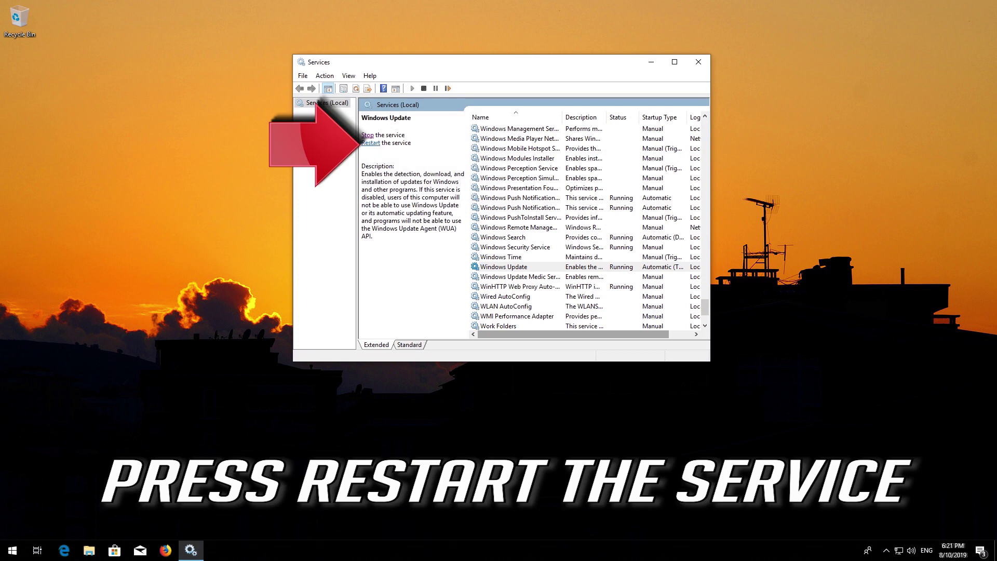
left_click(372, 144)
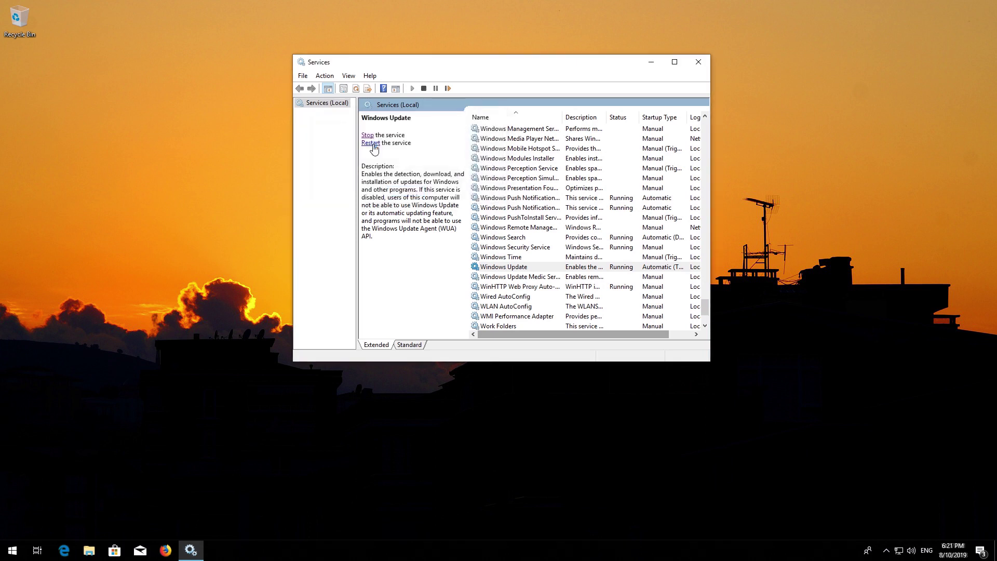
left_click(710, 62)
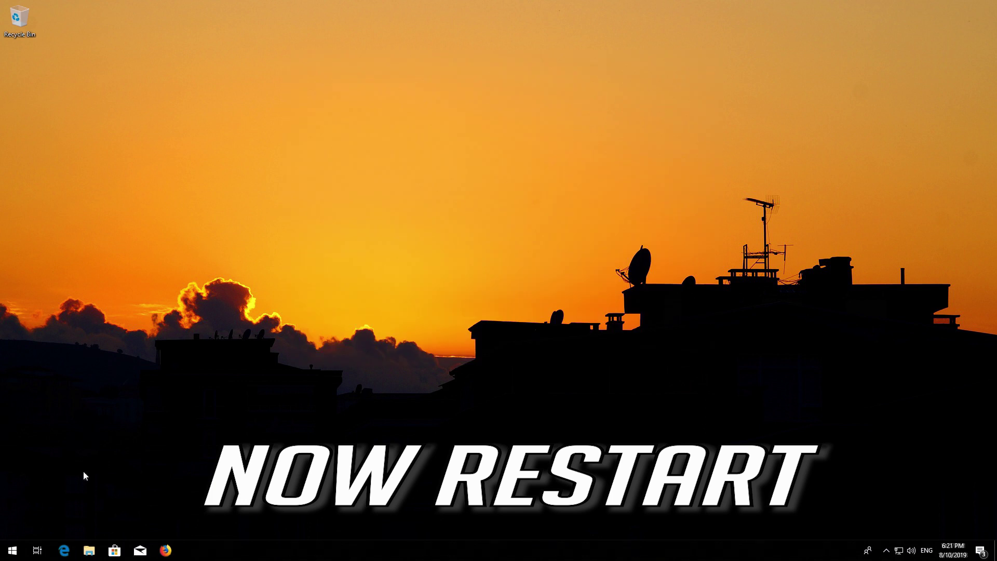
Restart the computer to finish applying the Windows Update service changes.
left_click(14, 552)
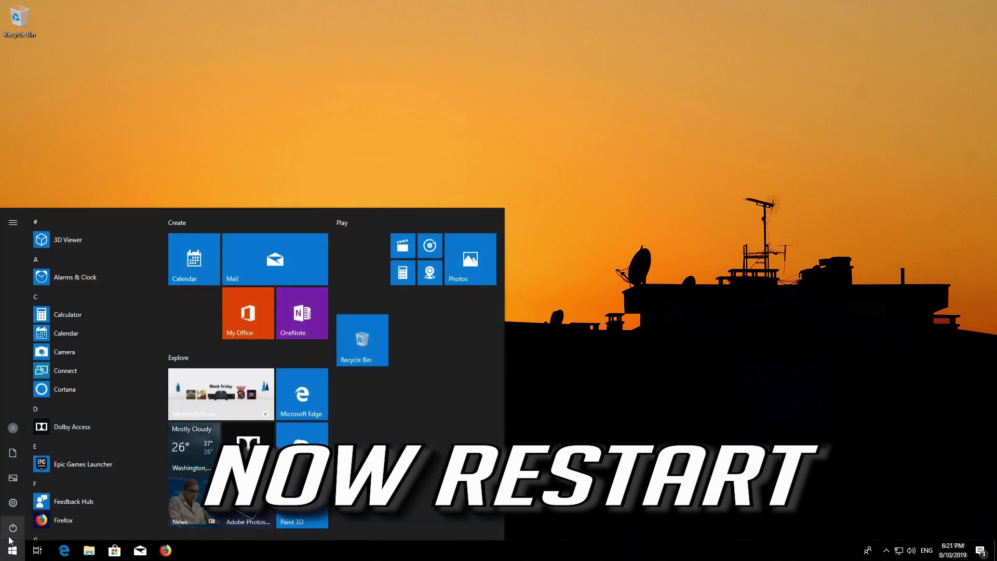
left_click(11, 533)
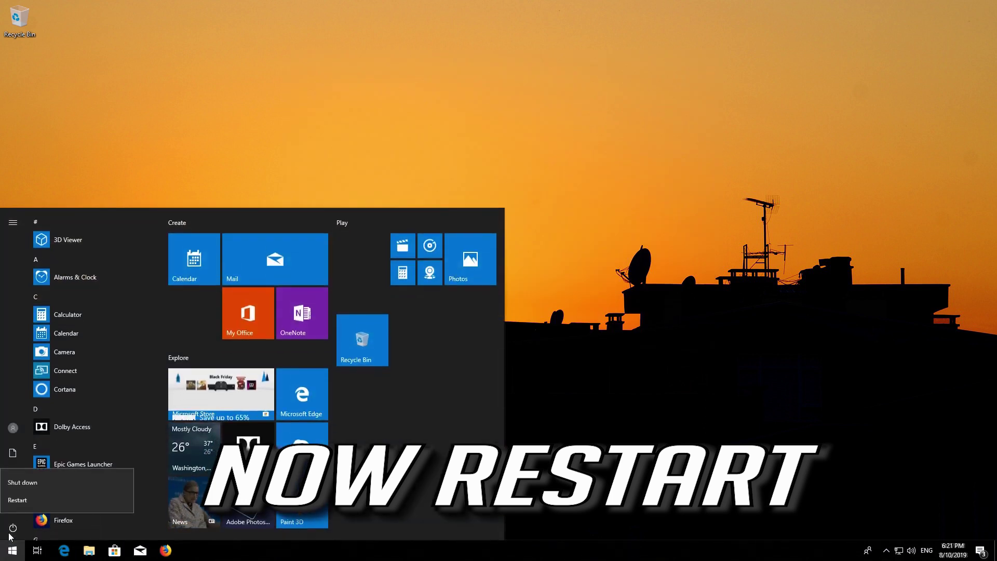
left_click(17, 500)
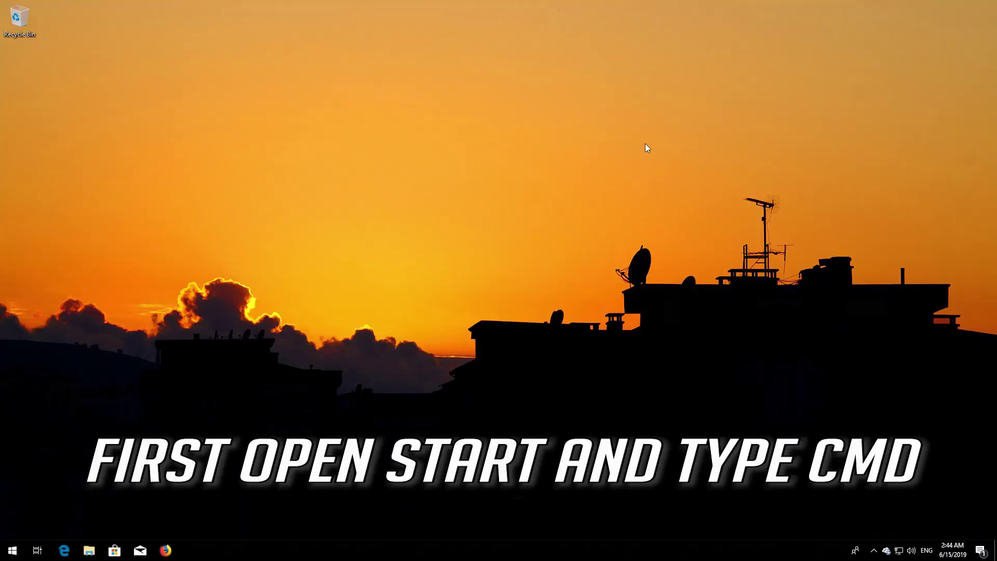
Search for "cmd", run Command Prompt as administrator with the permission request approved, and move its window nearer the centre of the desktop.
key("super")
type("cmd")
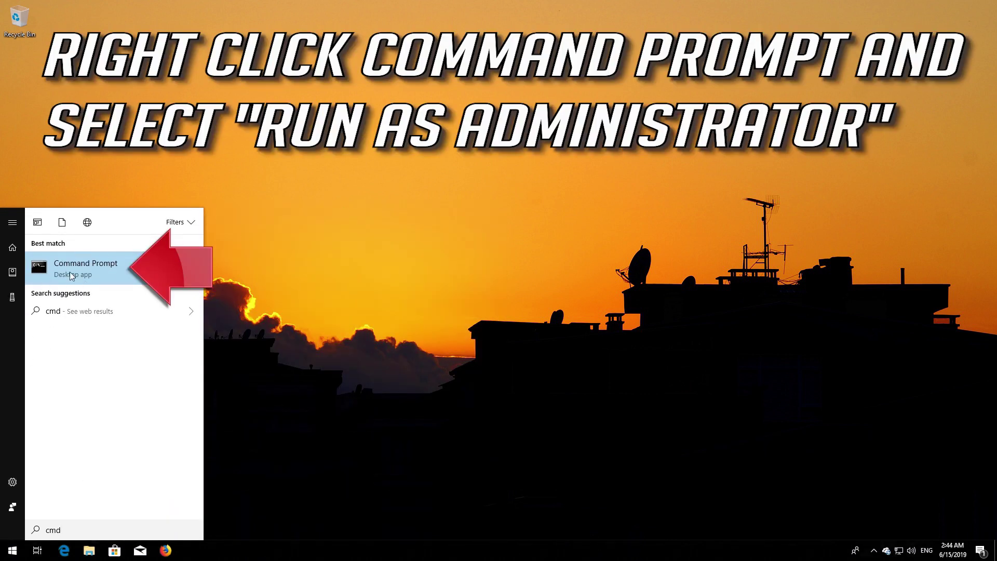
right_click(35, 264)
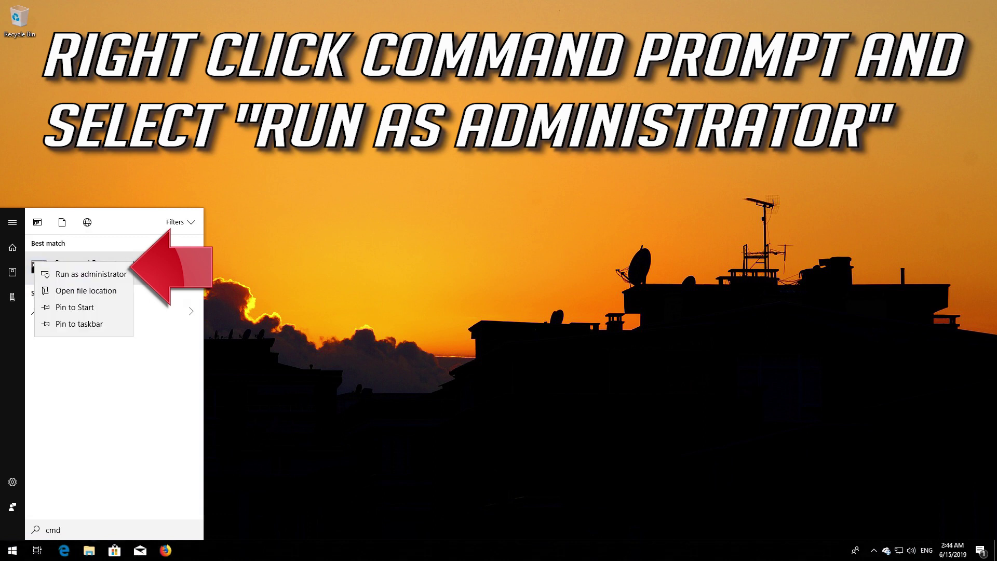
left_click(72, 275)
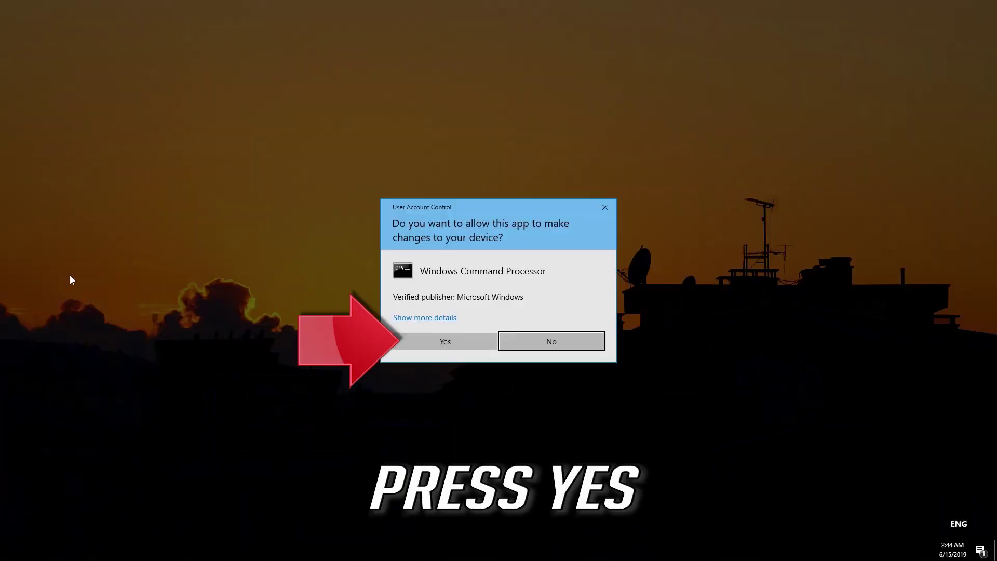
left_click(449, 343)
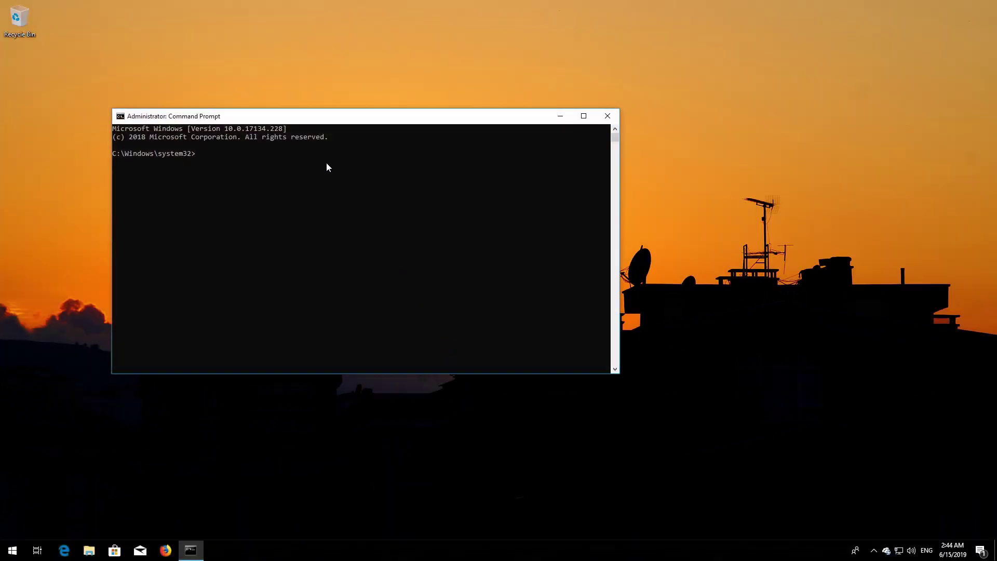
left_click_drag(312, 118, 450, 157)
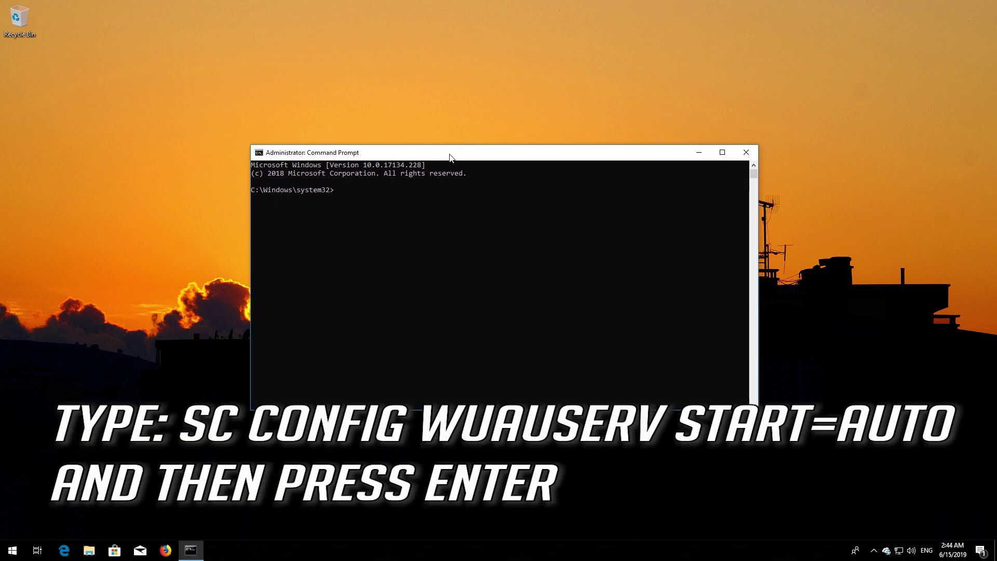
Run "SC config wuauserv start=auto" and "SC config bits start=auto" to make both services start automatically.
type("SC config wuaus")
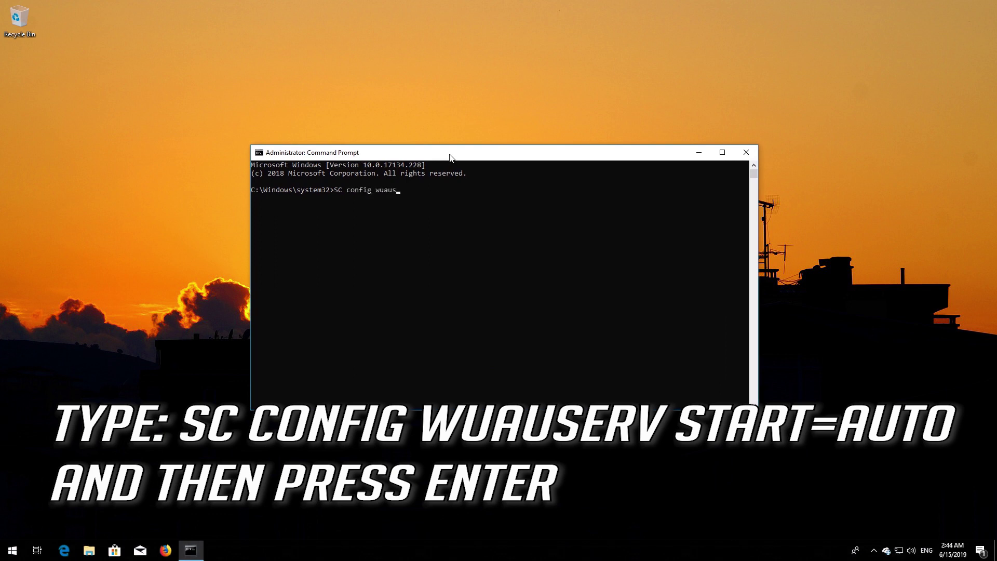
type("erv start=auto")
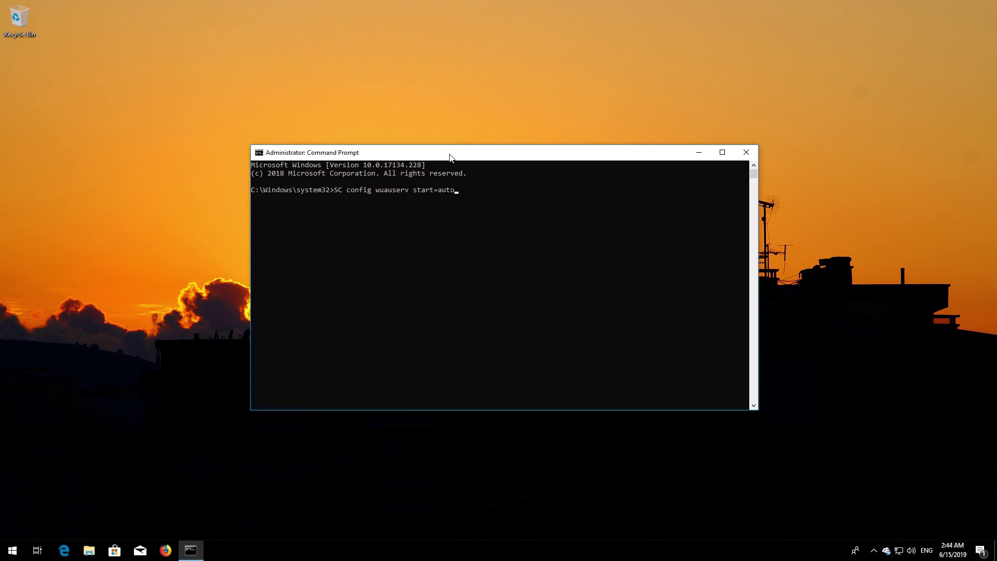
key("Return")
type("S")
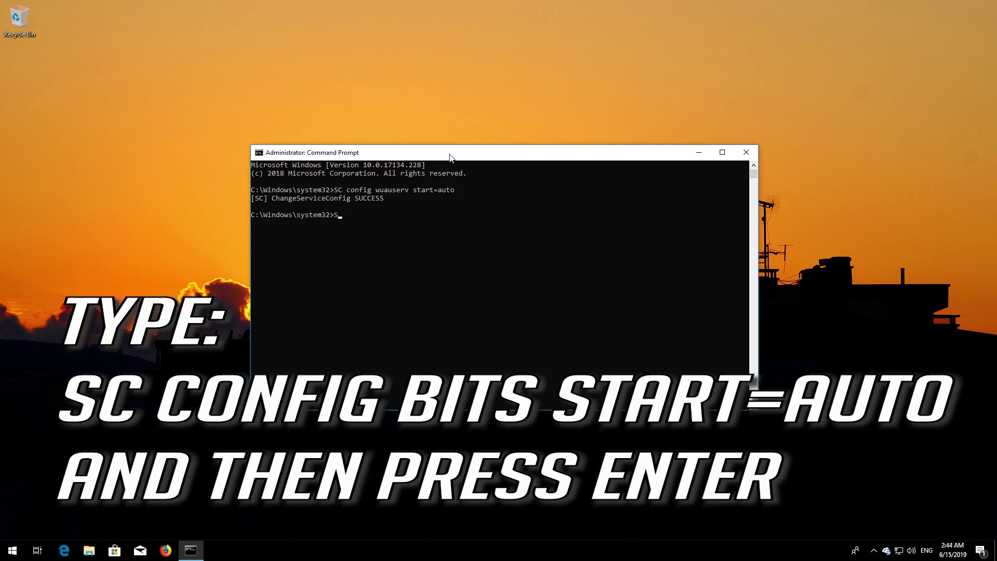
type("C config bits start=auto")
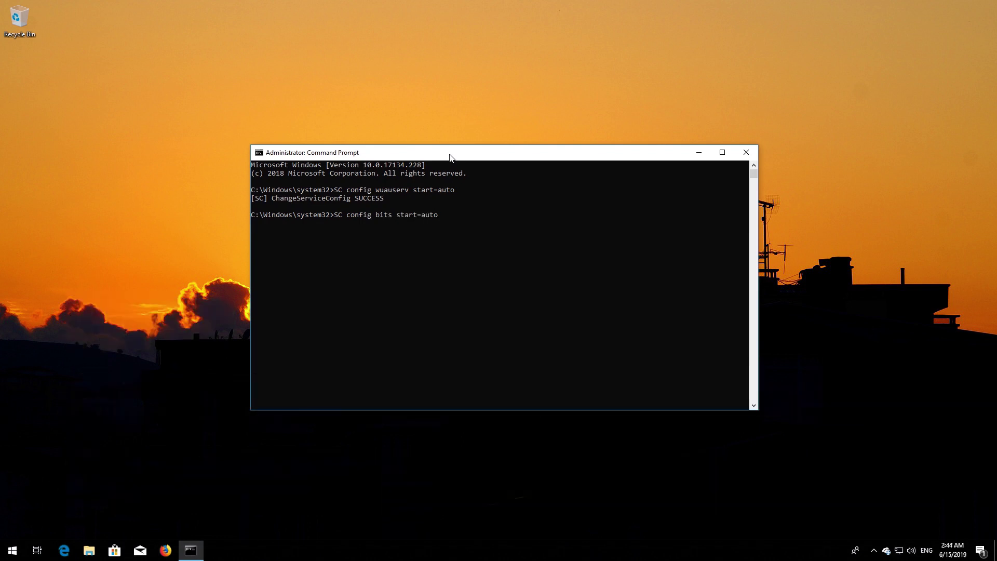
key("Return")
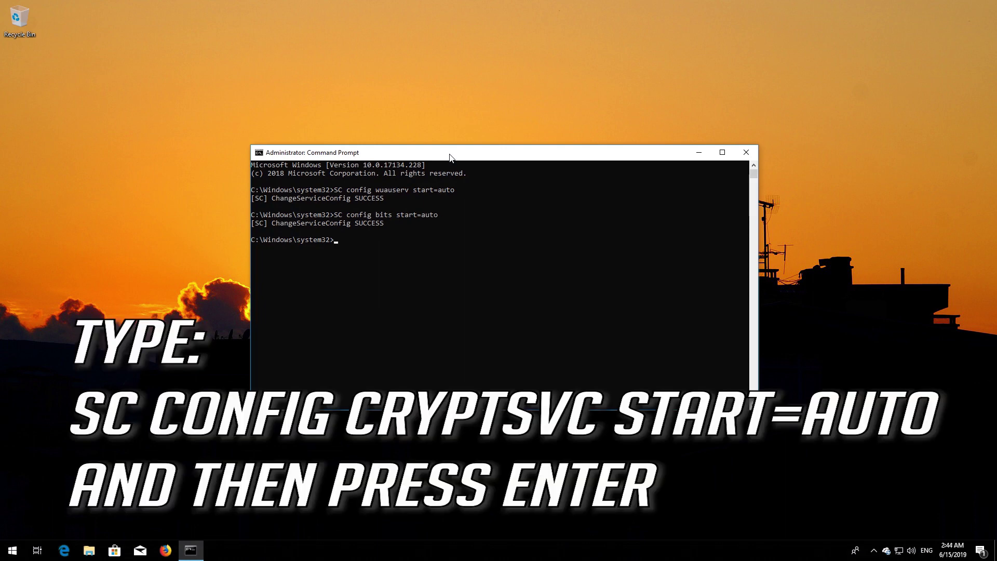
Run "SC config cryptsvc start=auto" and "SC config trustedinstaller start=auto" to make both services start automatically.
type("SC config cryptsvc start=auto")
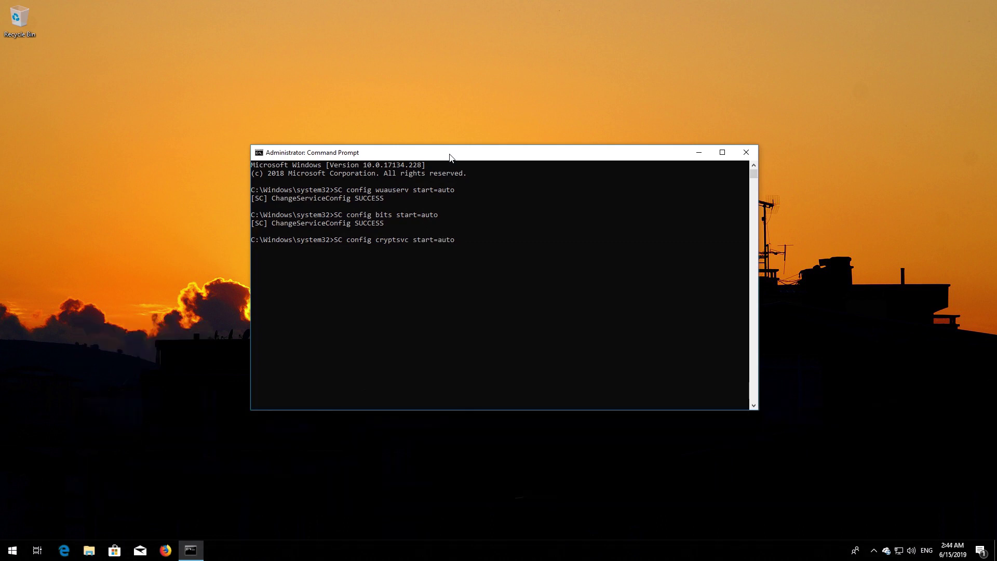
key("Return")
type("SC")
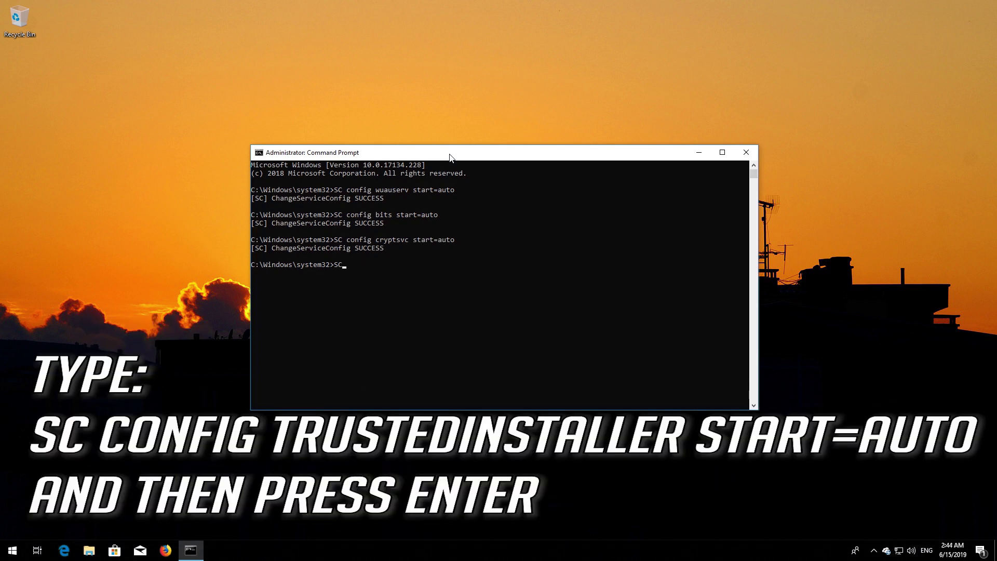
type(" config trustedinstaller start=auto")
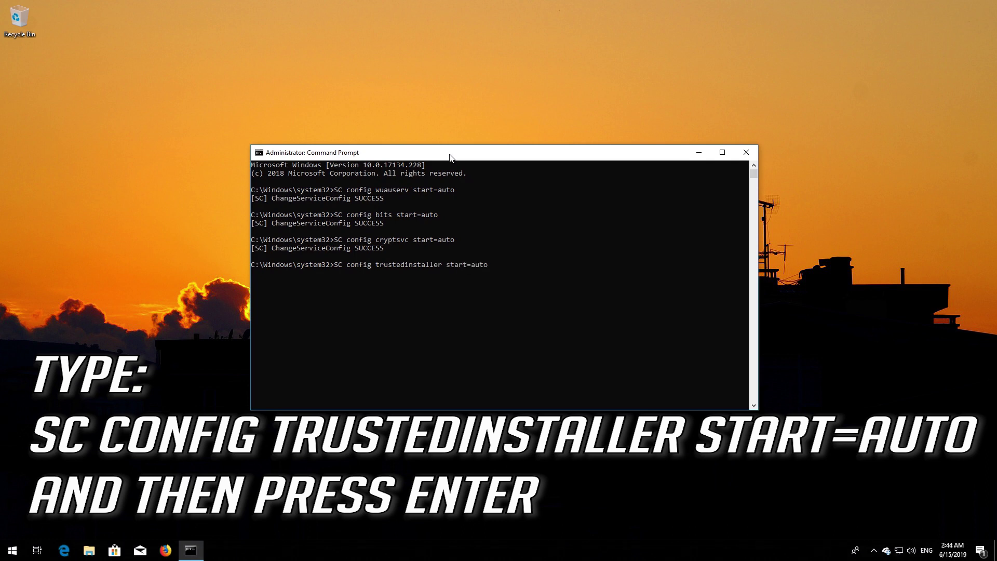
key("Return")
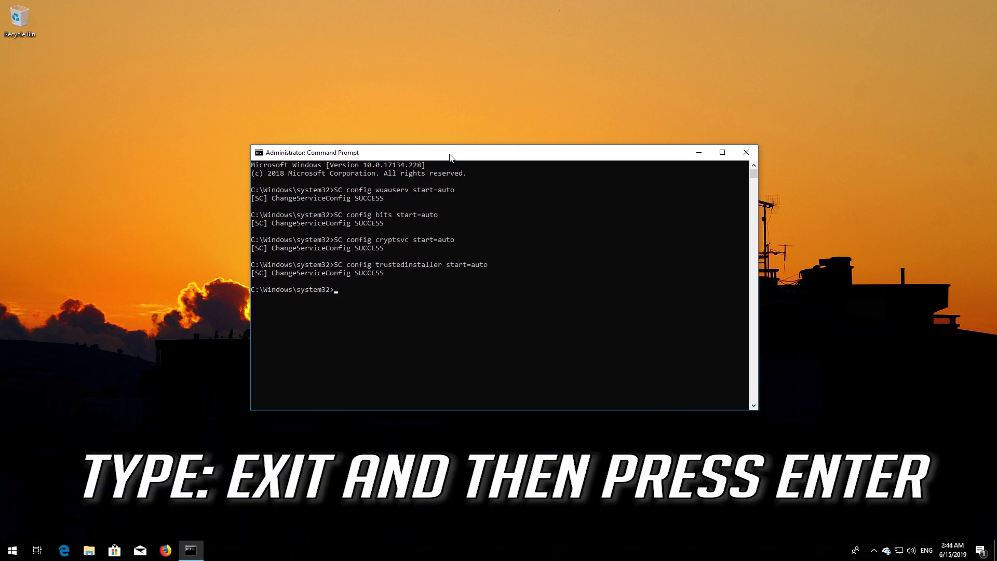
Close Command Prompt with the "exit" command and restart the computer.
type("exit")
key("Return")
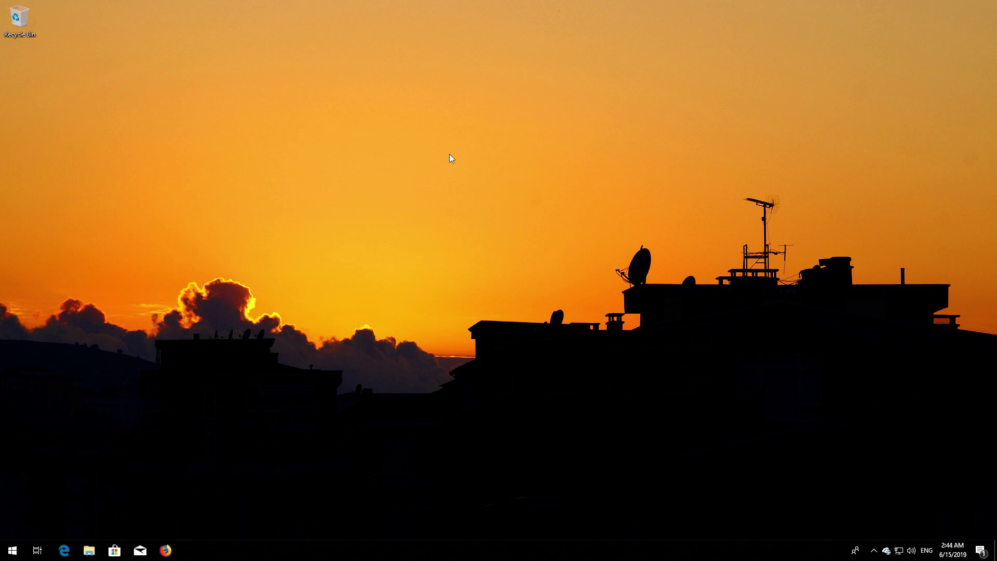
key("super")
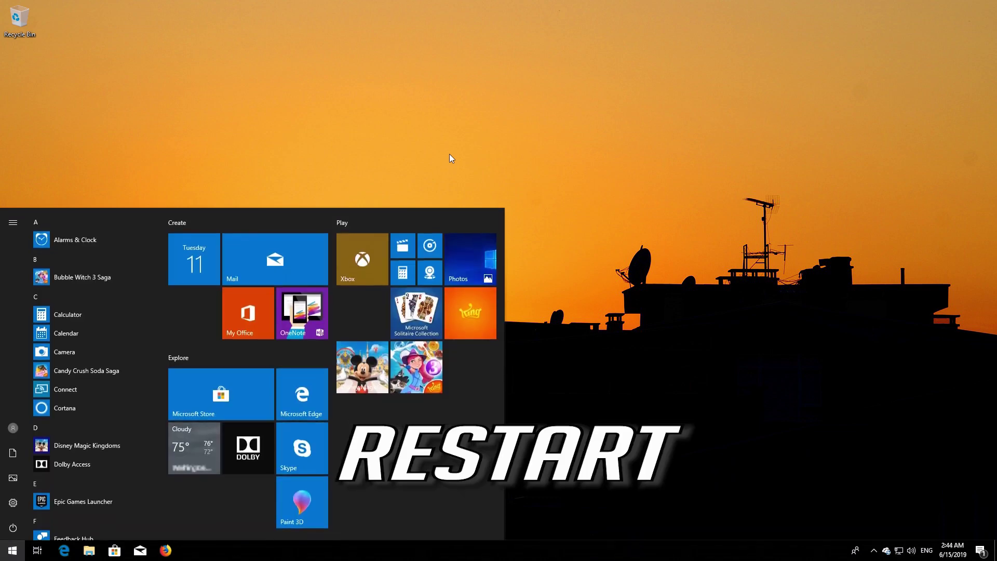
left_click(13, 528)
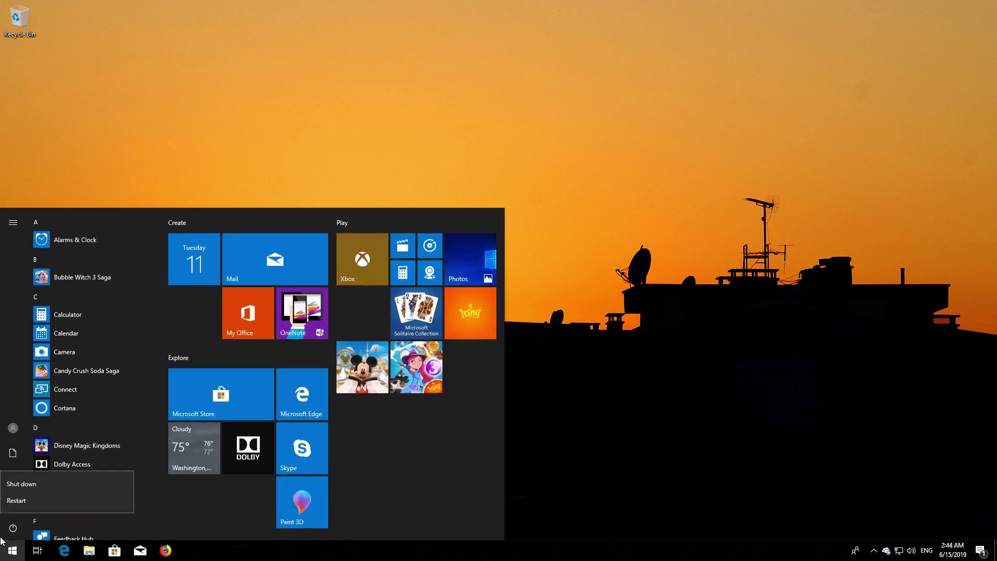
left_click(17, 504)
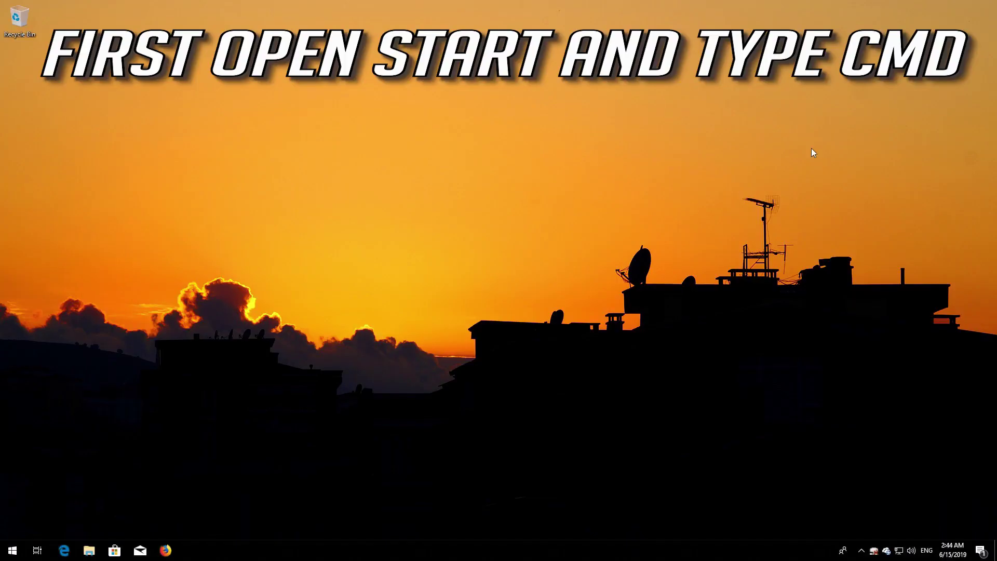
Search for "cmd", run Command Prompt as administrator with the permission request approved, and move its window nearer the centre of the desktop.
key("super")
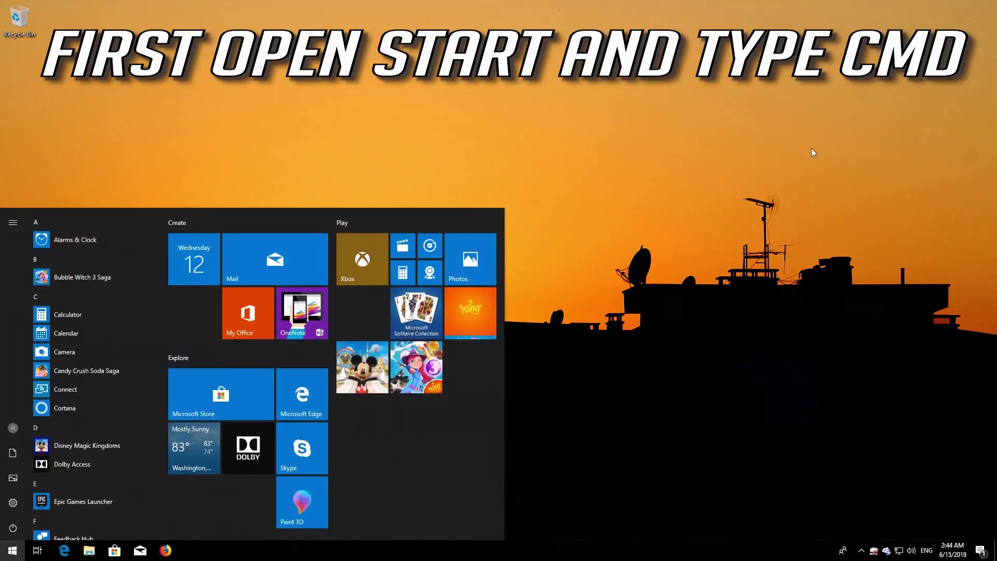
type("cmd")
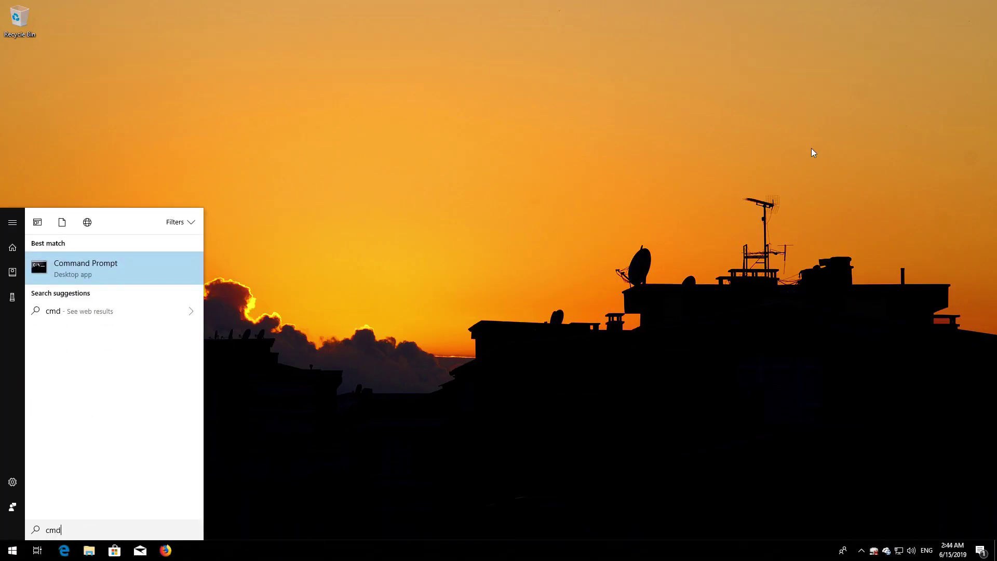
right_click(105, 270)
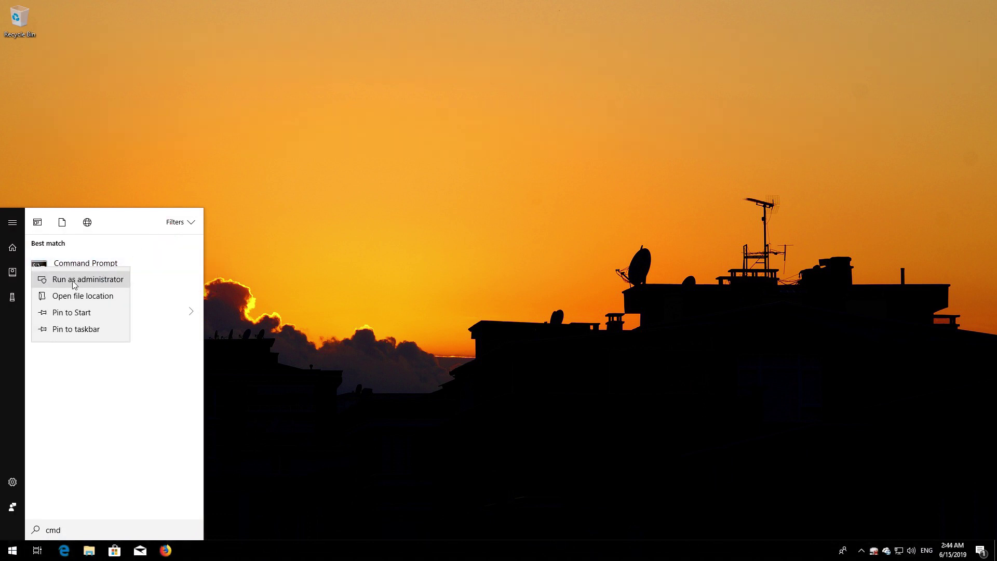
left_click(84, 283)
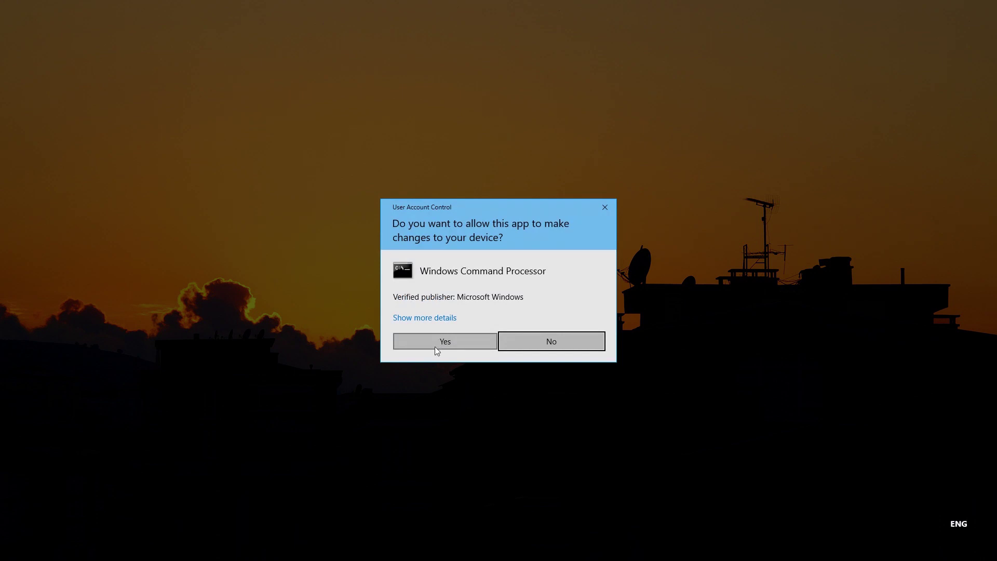
left_click(444, 342)
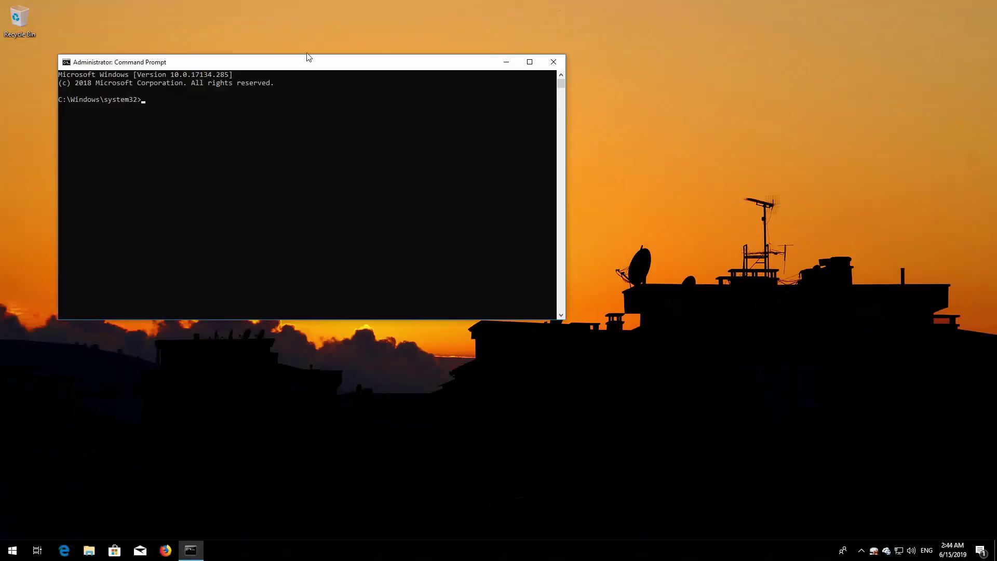
left_click_drag(306, 62, 574, 134)
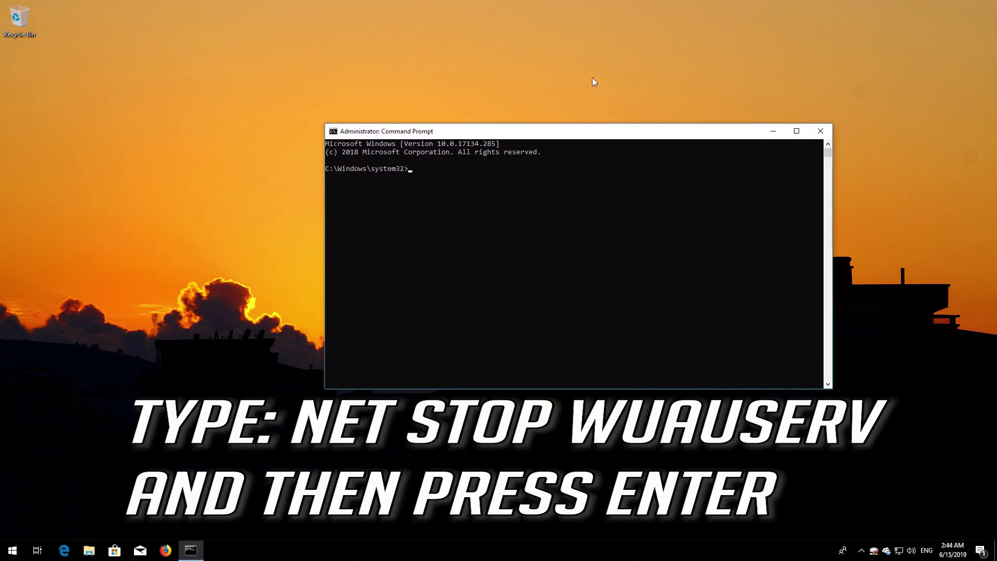
Run "net stop wuauserv" and "net stop cryptSVC" to stop the Windows Update and Cryptographic Services.
type("net stop wuauserv")
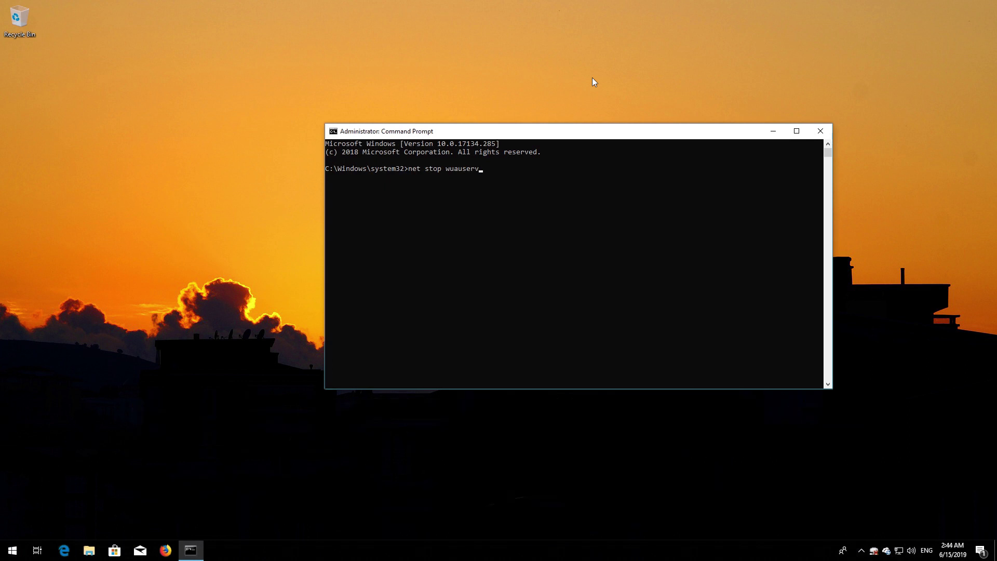
key("Return")
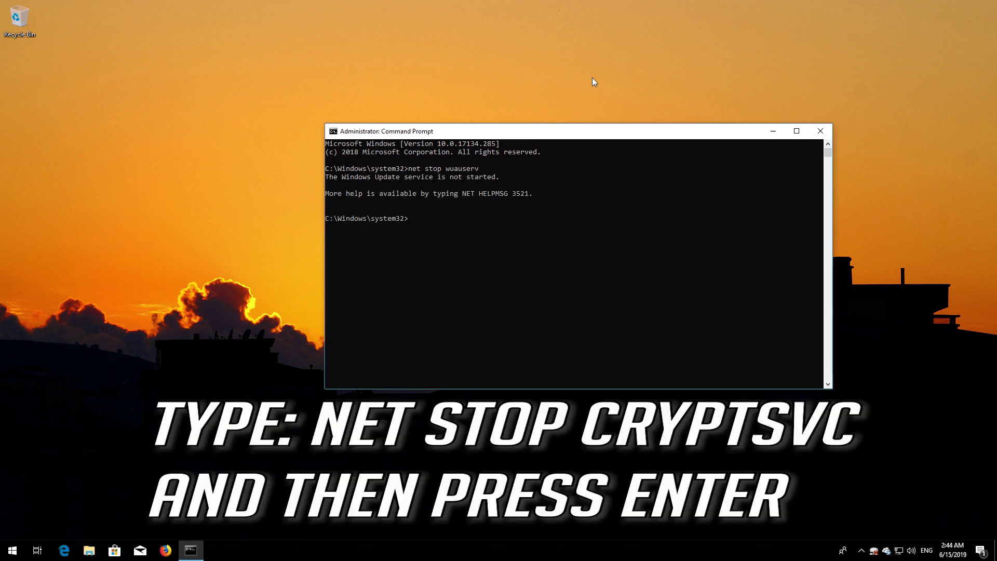
type("net stop cryptSVC")
key("Return")
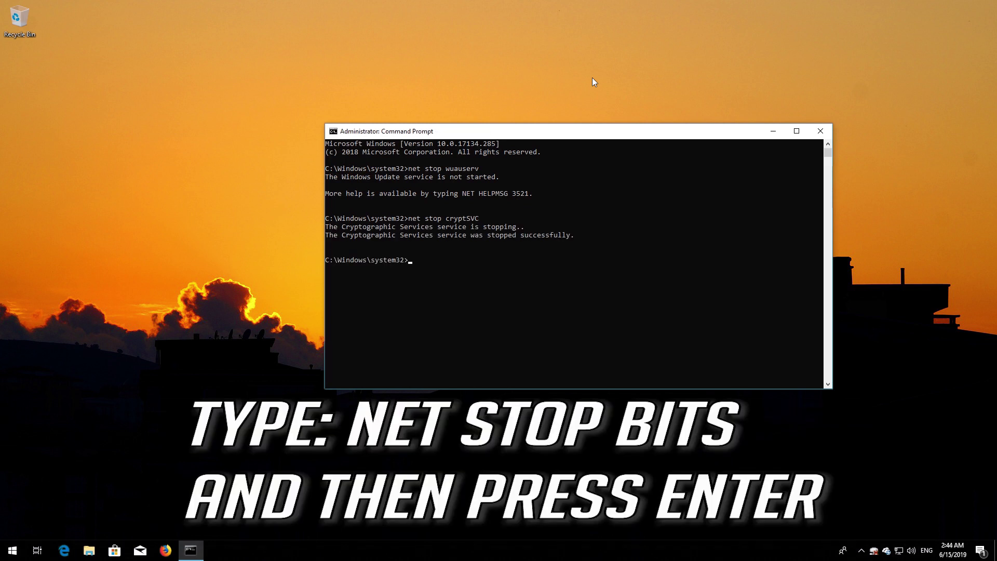
Run "net stop bits" and "net stop msiserver" to stop the Background Intelligent Transfer and Windows Installer services.
type("net stop bits")
key("Return")
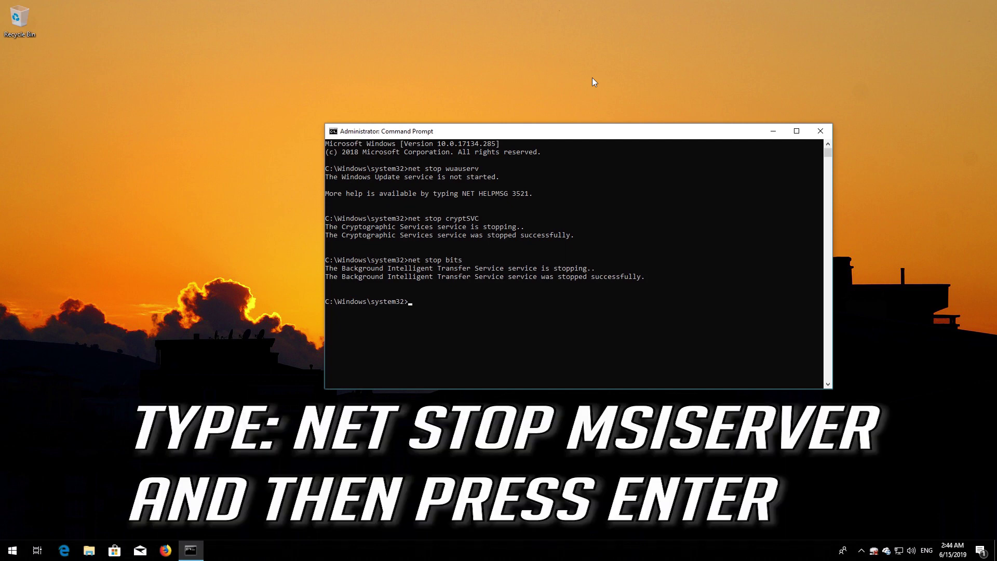
type("net stop msiserver")
key("Return")
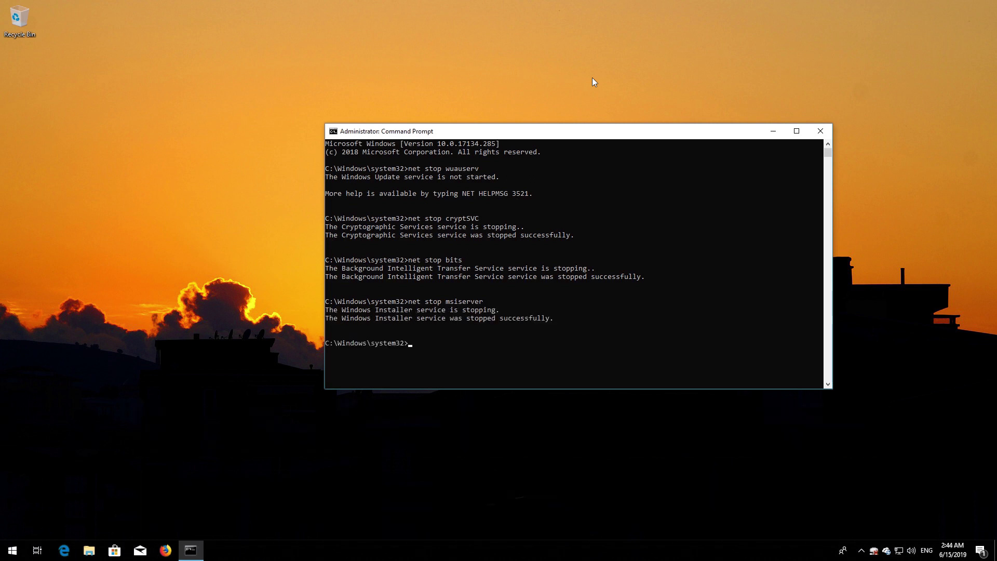
Rename the update download folder by running "ren C:\Windows\SoftwareDistribution SoftwareDistribution.old".
type("ren ")
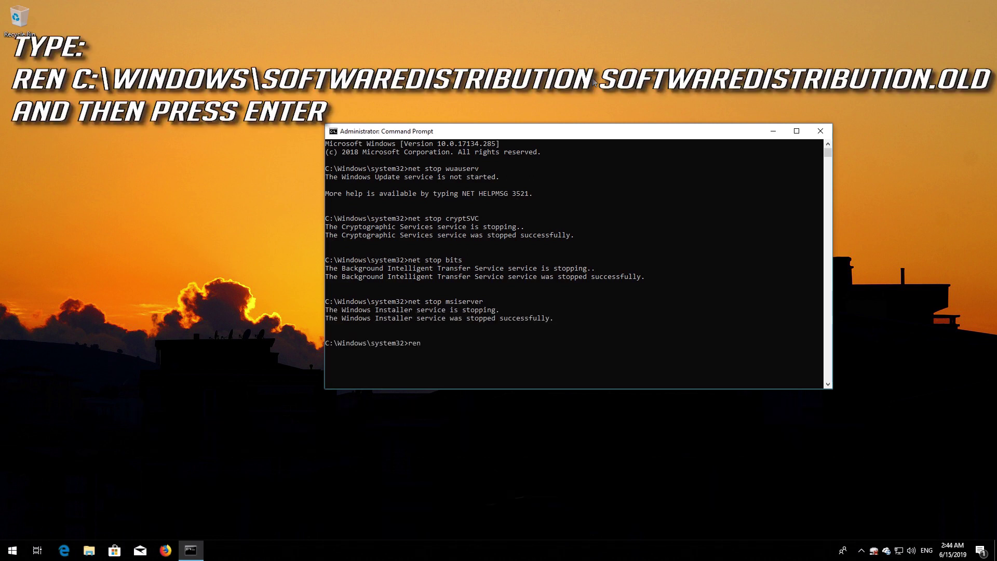
type("C:\\Windows\\SoftwareDistribution S")
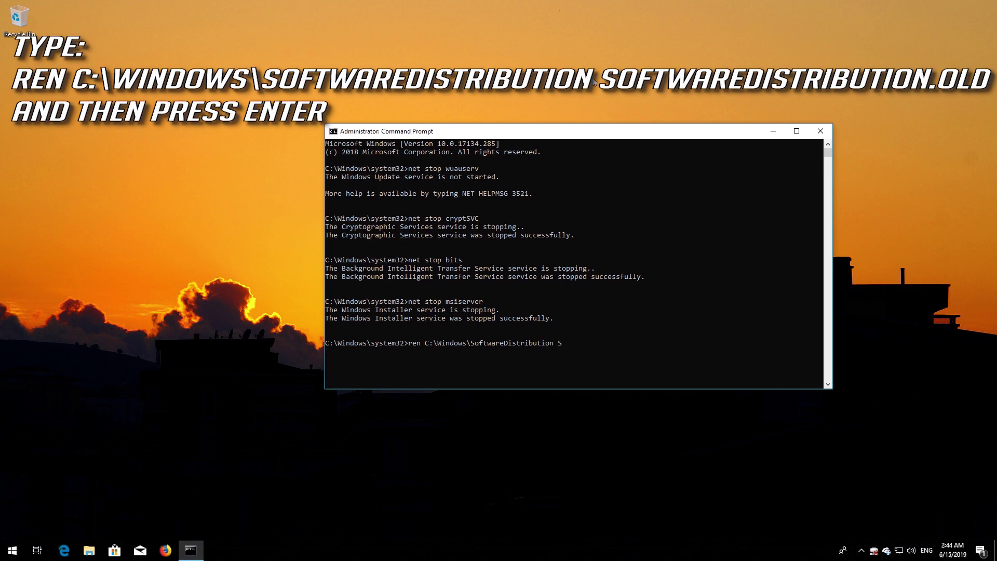
type("oftwareDistribution.old")
key("Return")
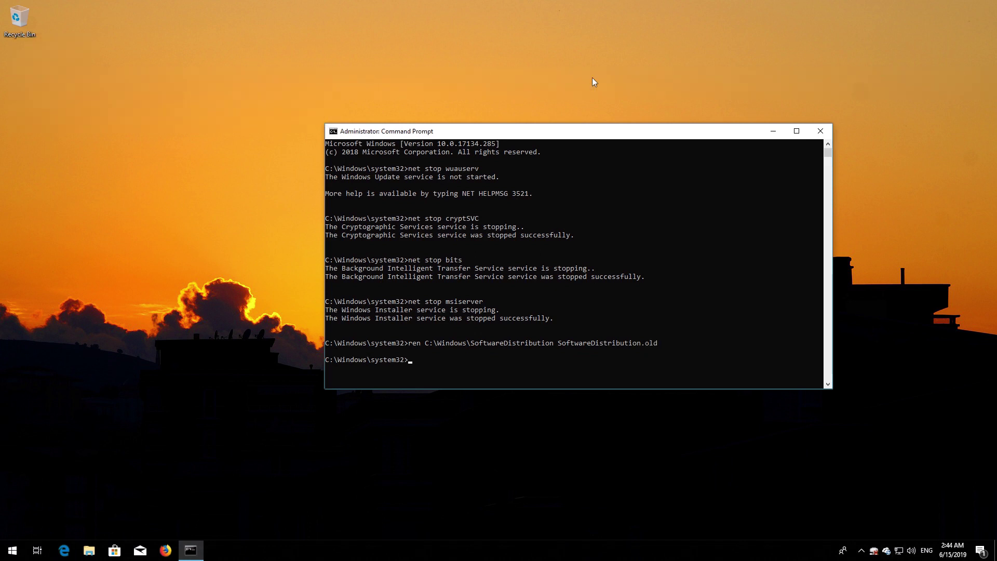
Rename the catroot2 folder by running "ren C:\Windows\System32\catroot2 catroot2.old".
type("ren")
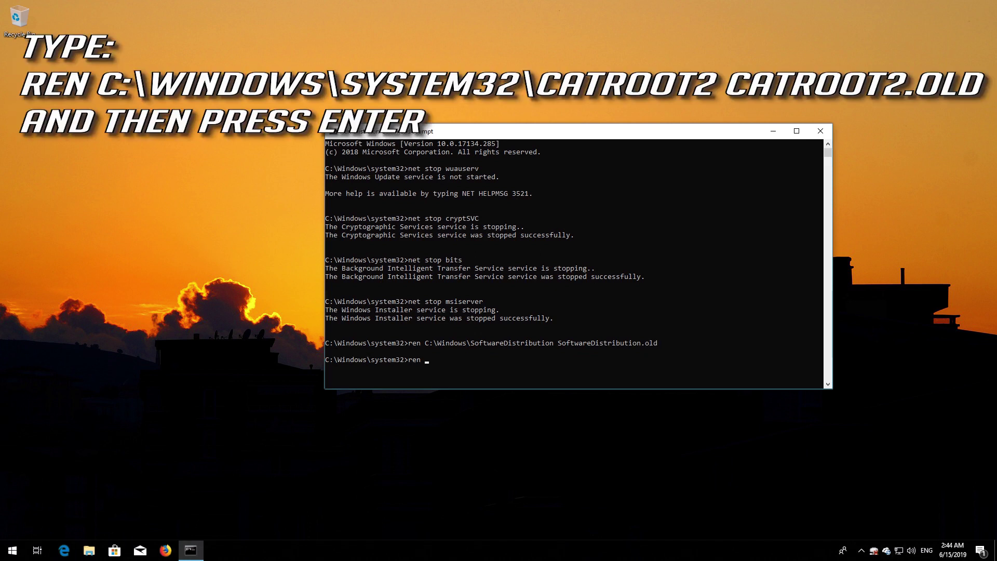
type(" C:\\Windows\\System32\\catroot2 cat")
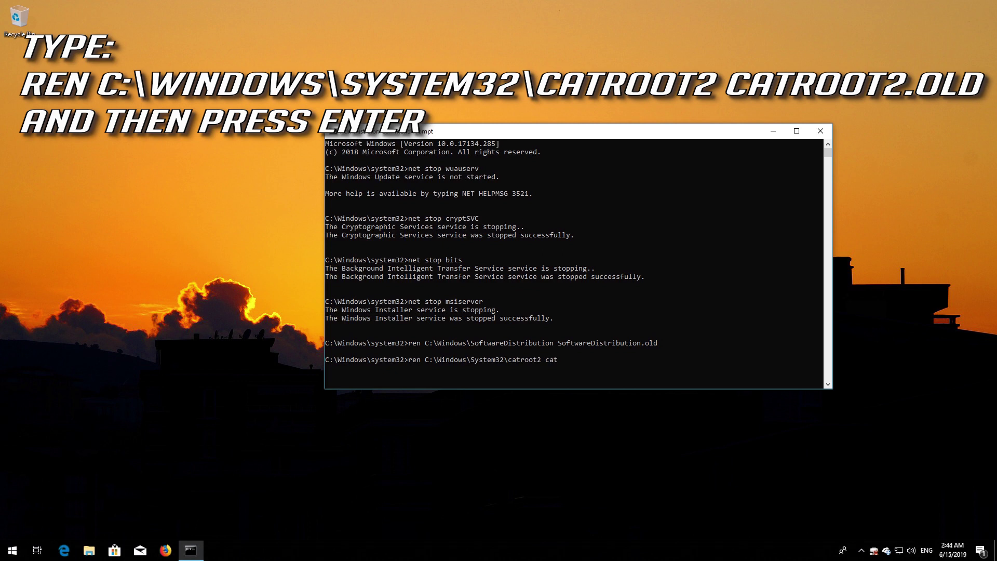
type("root2.old")
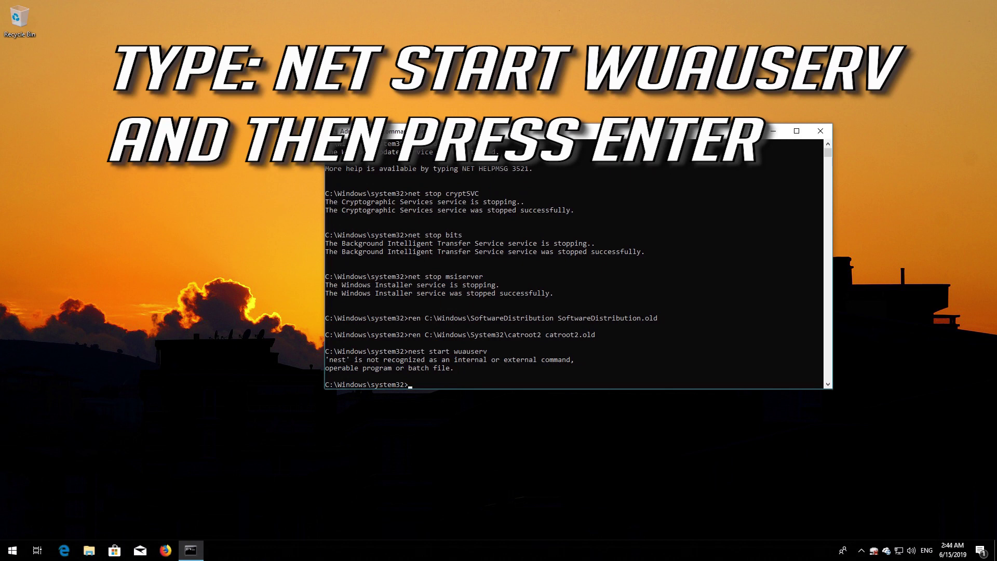
Correct the mistyped start command to "net start wuauserv" and run it, followed by "net start cryptSVC".
key("Up")
key("BackSpace")
key("Return")
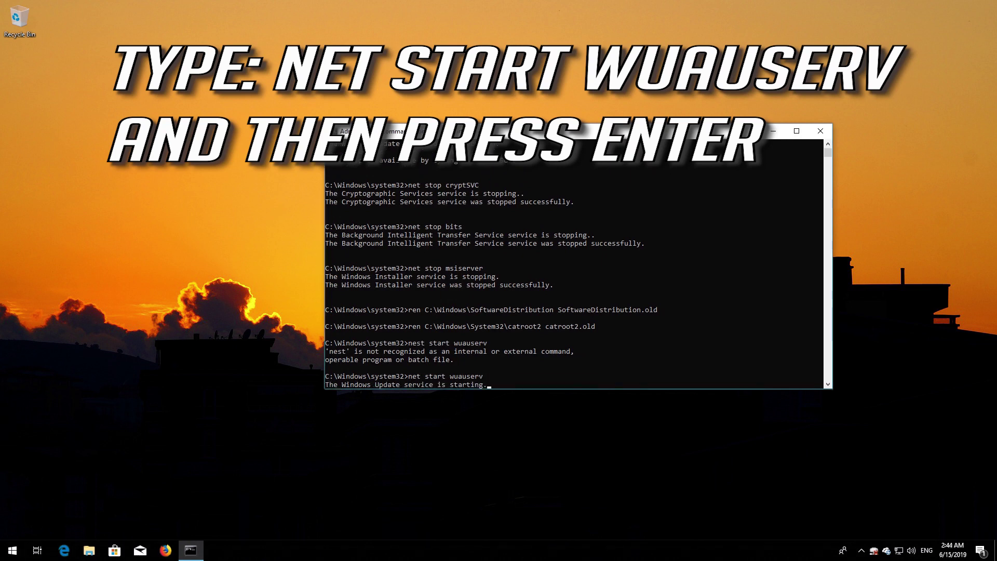
type("ne")
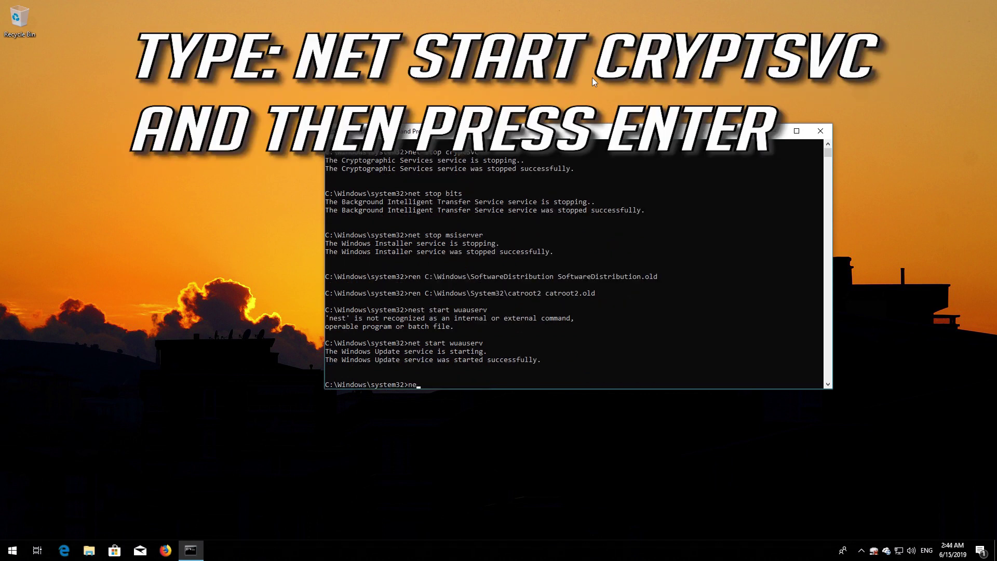
type("t start cryptSVC")
key("Return")
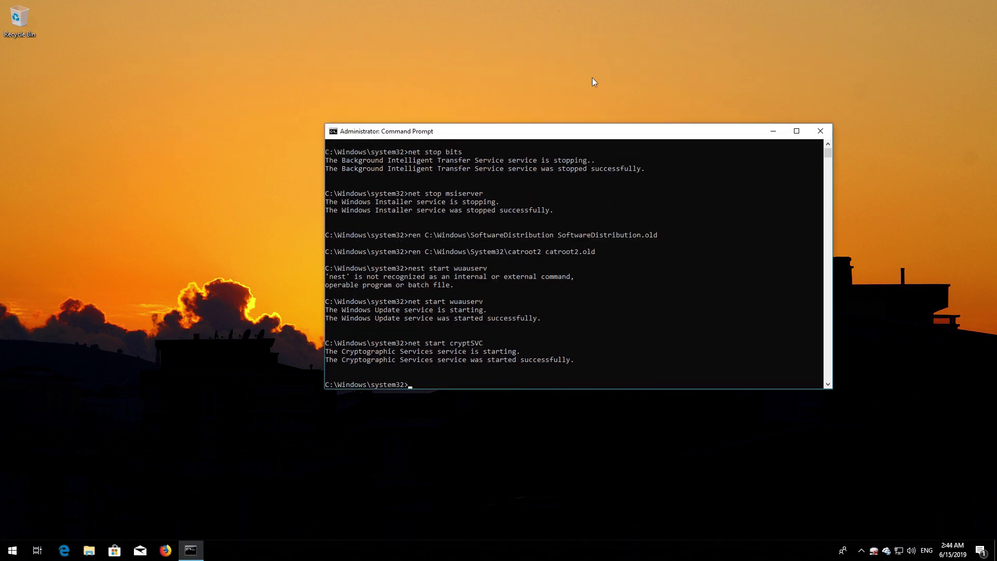
Run "net start bits" and "net start msiserver" to start both services, and close Command Prompt with "exit".
type("n")
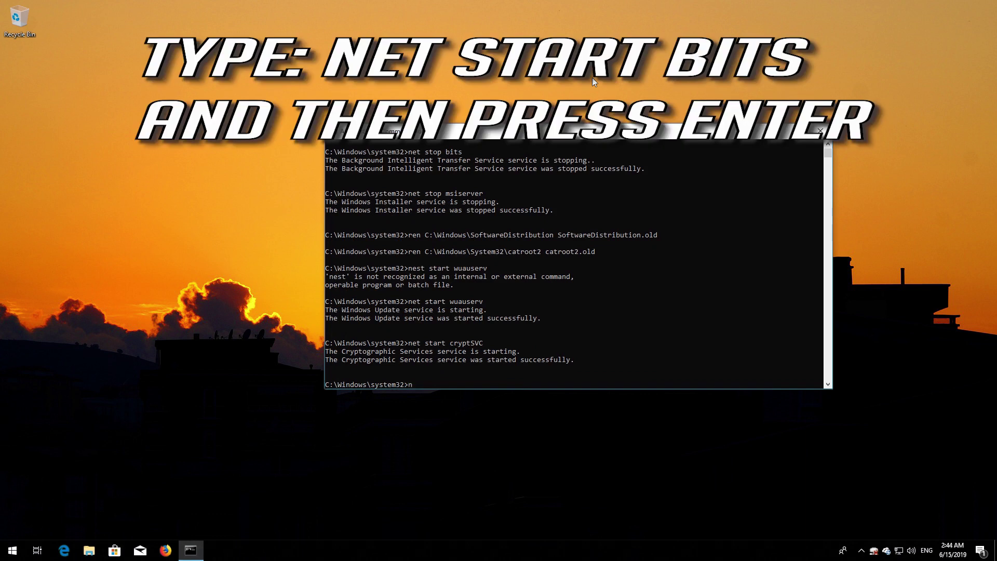
type("et start bits")
key("Return")
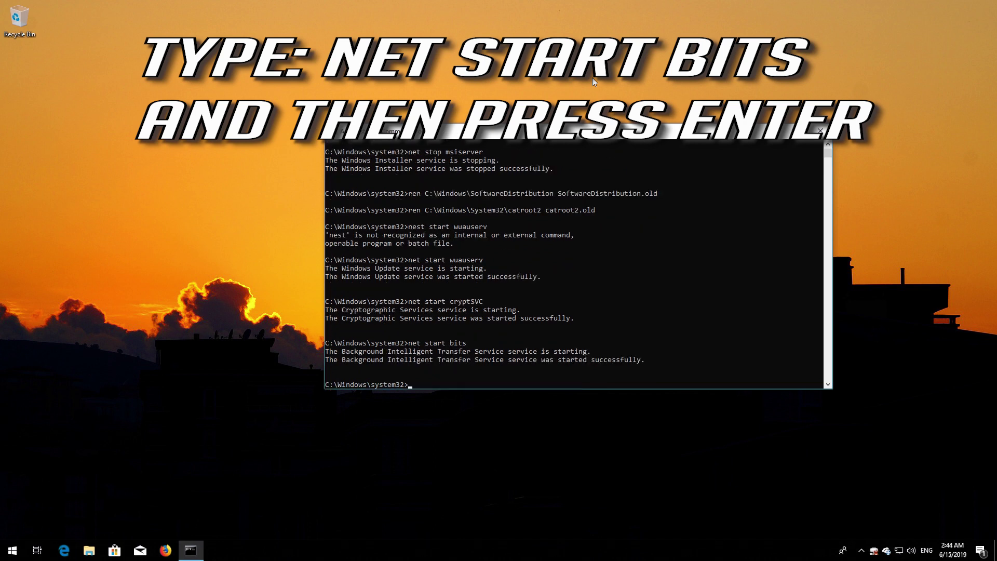
type("n")
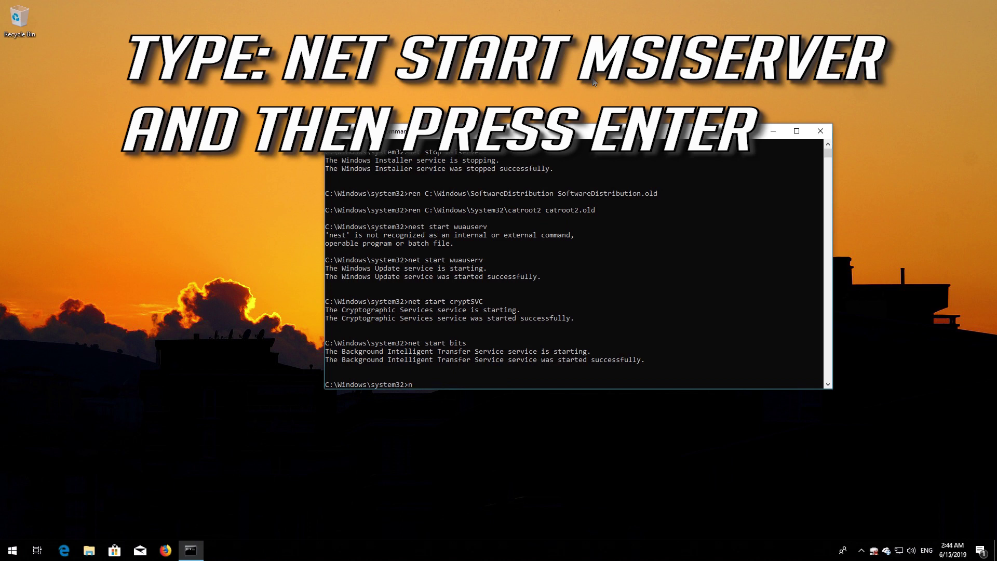
type("et start msiserver")
key("Return")
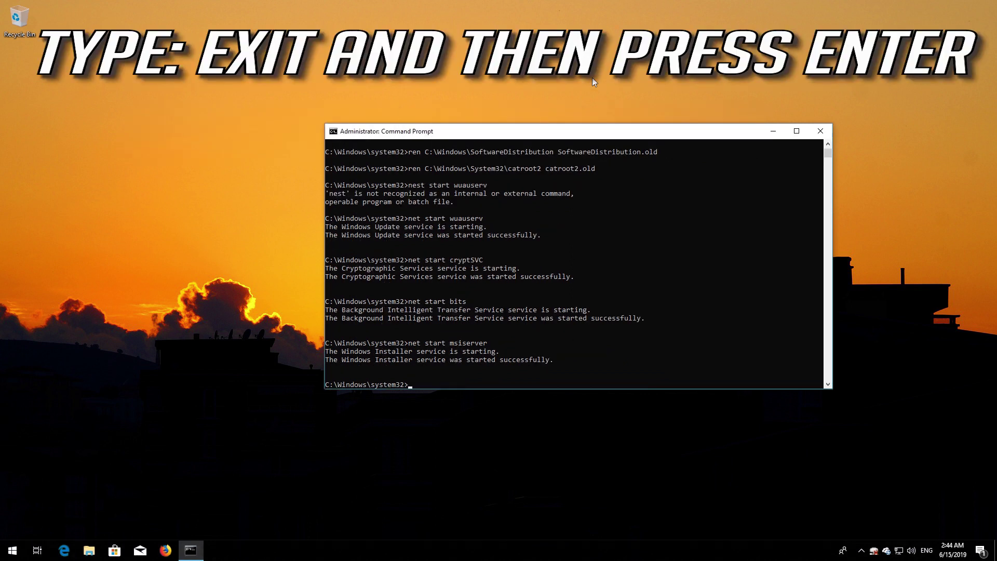
type("exit")
key("Return")
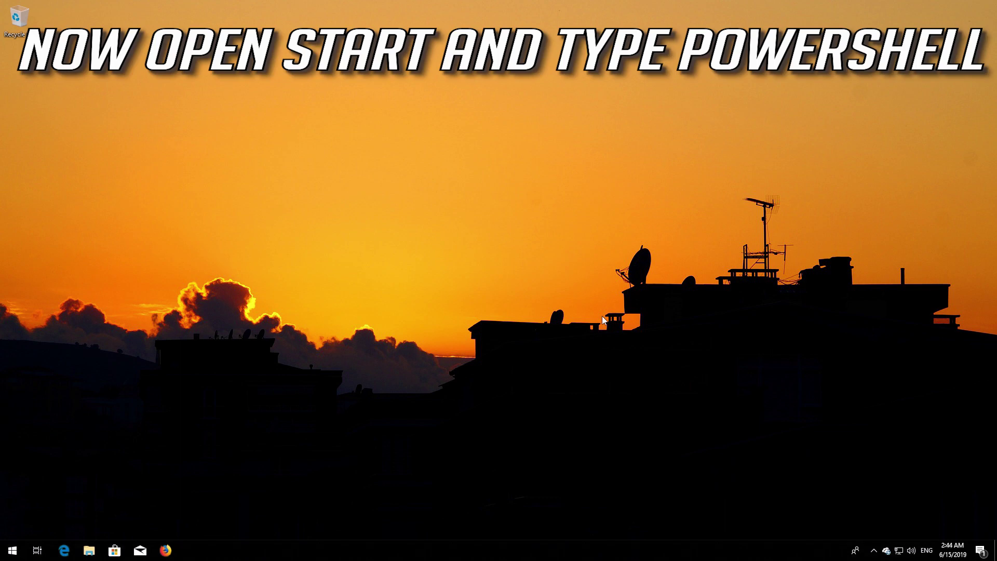
Search for "powershell", run Windows PowerShell as administrator with the permission request approved, and move its window nearer the centre of the desktop.
key("super")
type("po")
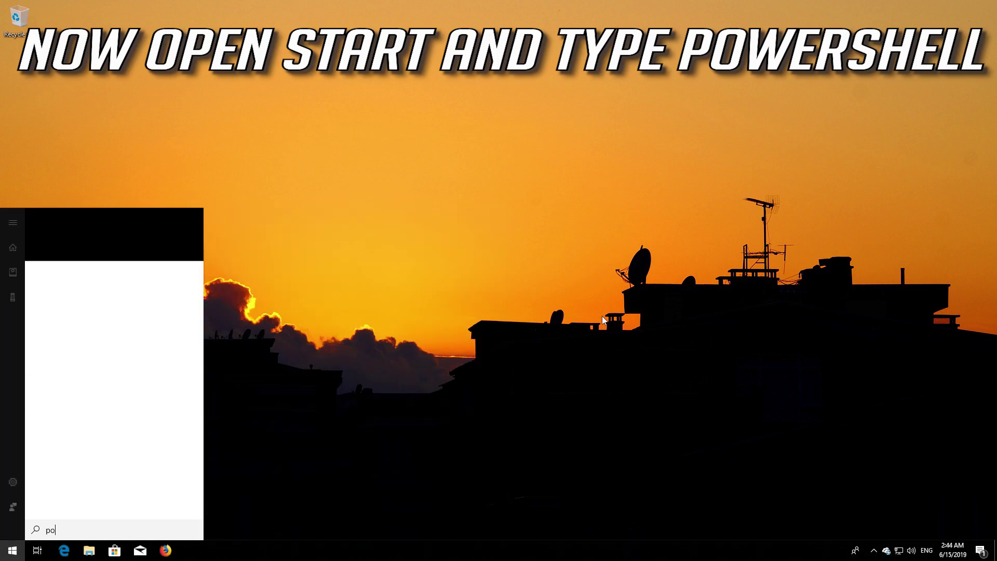
type("wershell")
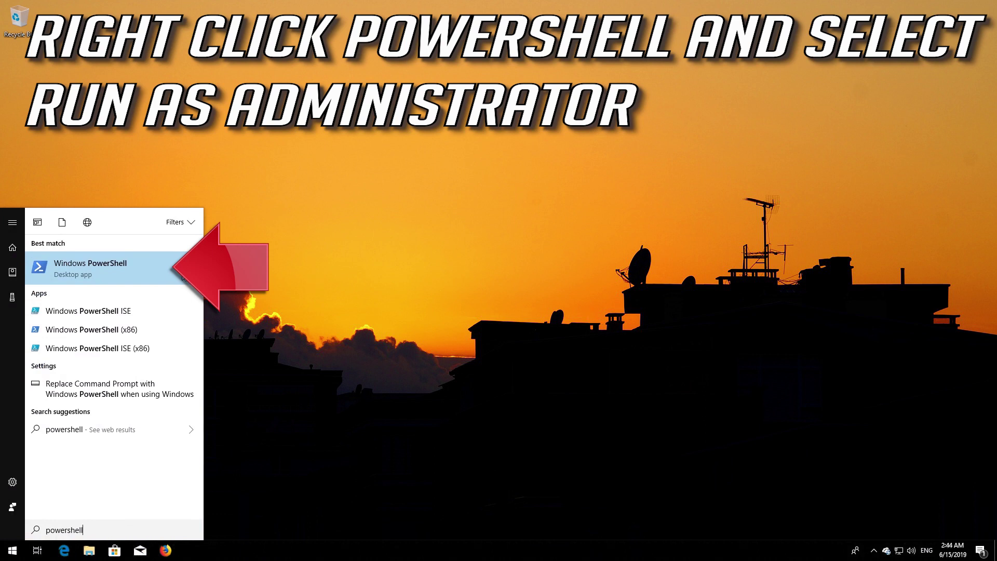
right_click(161, 277)
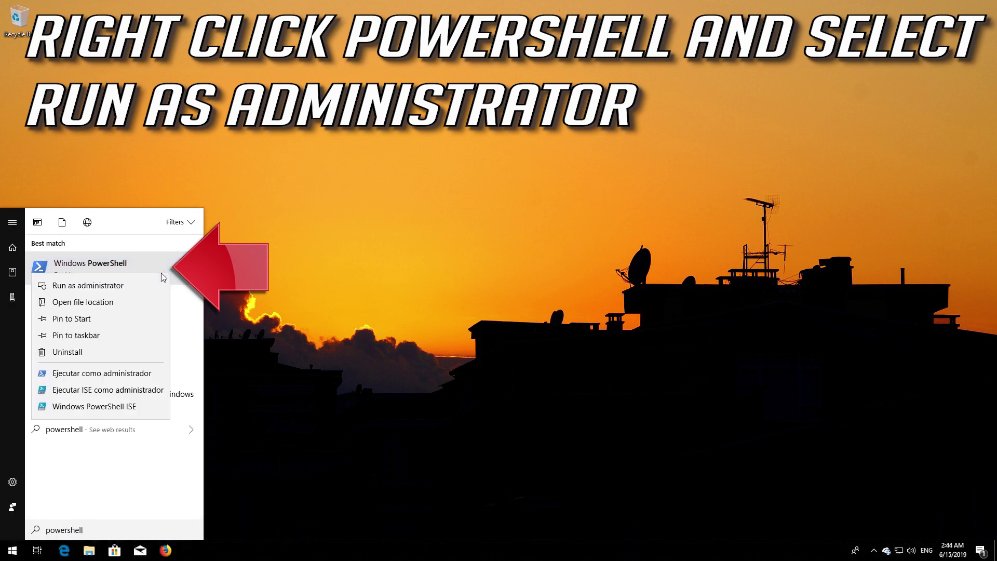
left_click(119, 287)
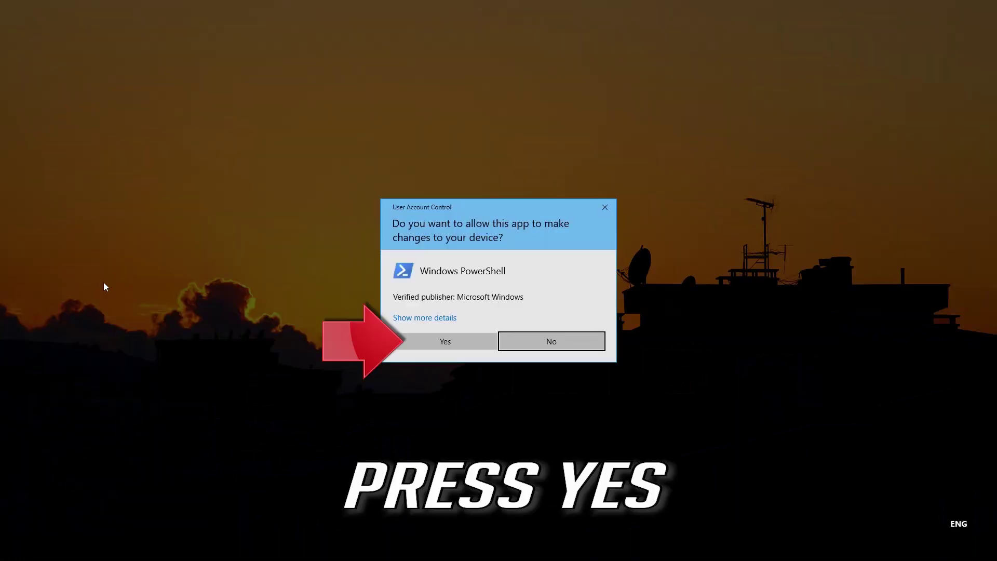
left_click(441, 341)
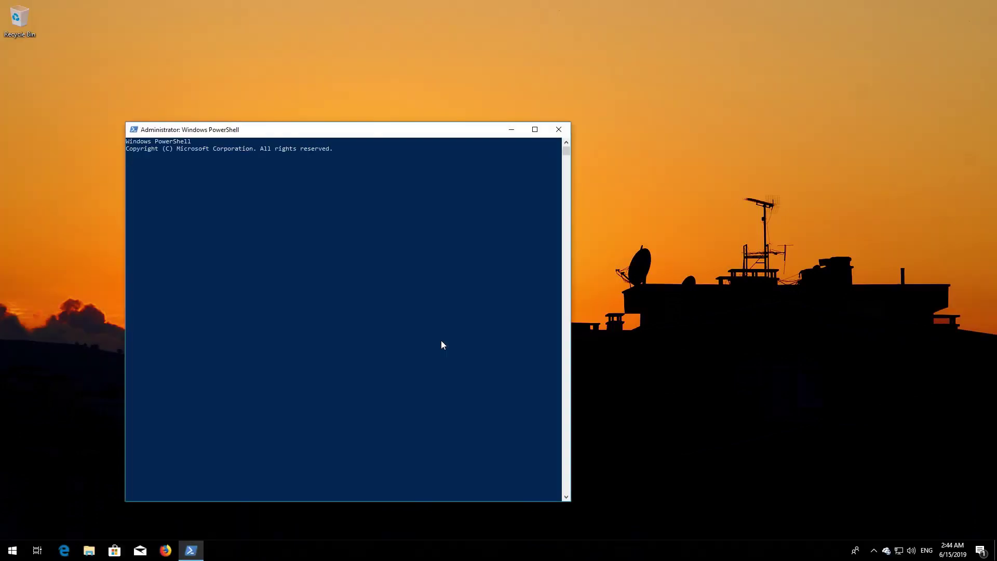
left_click_drag(337, 130, 502, 88)
Run "wuauclt.exe /updatenow" in PowerShell to trigger the update, and close the session with "exit".
type("wuau")
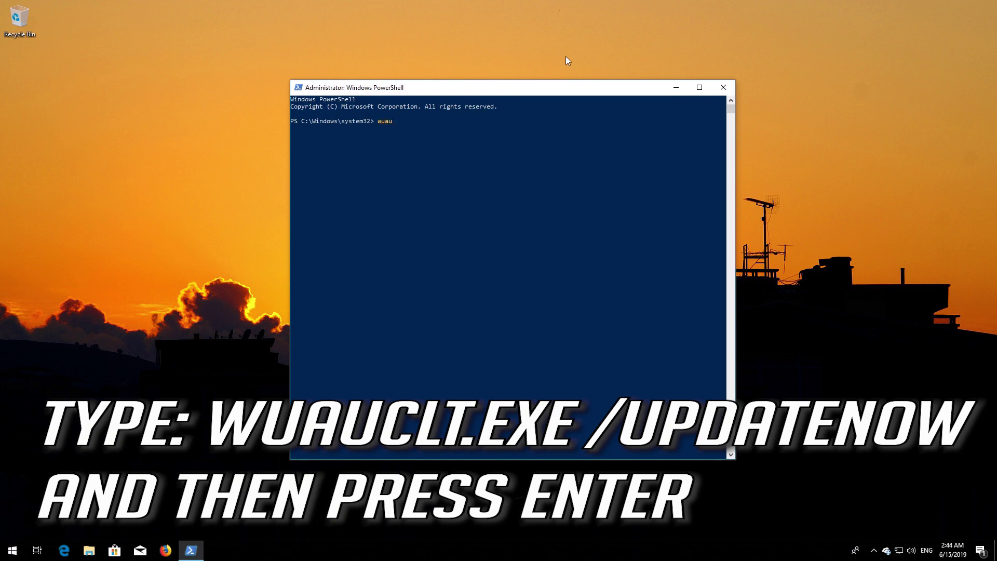
type("clt.exe /updatenow")
key("Return")
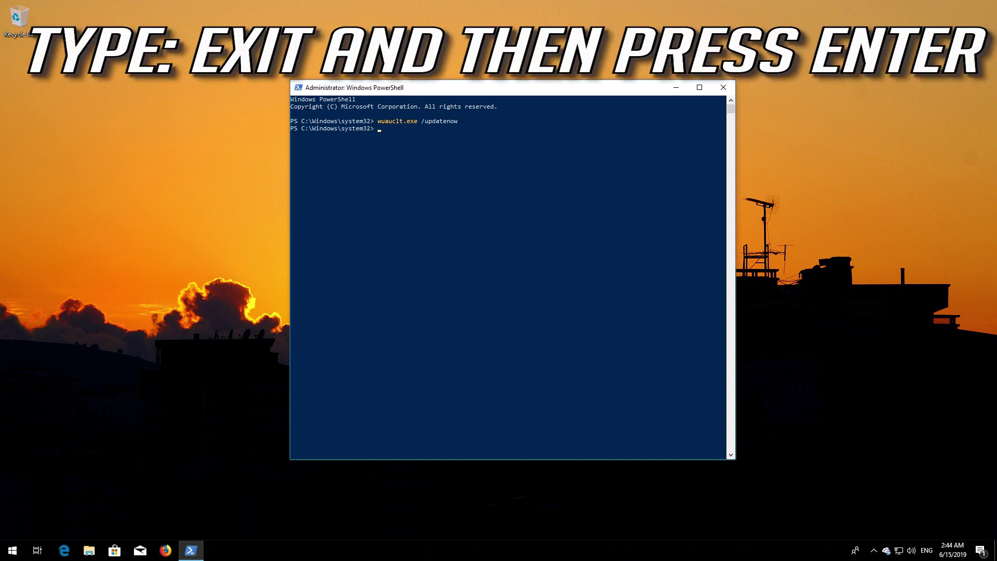
type("exit")
key("Return")
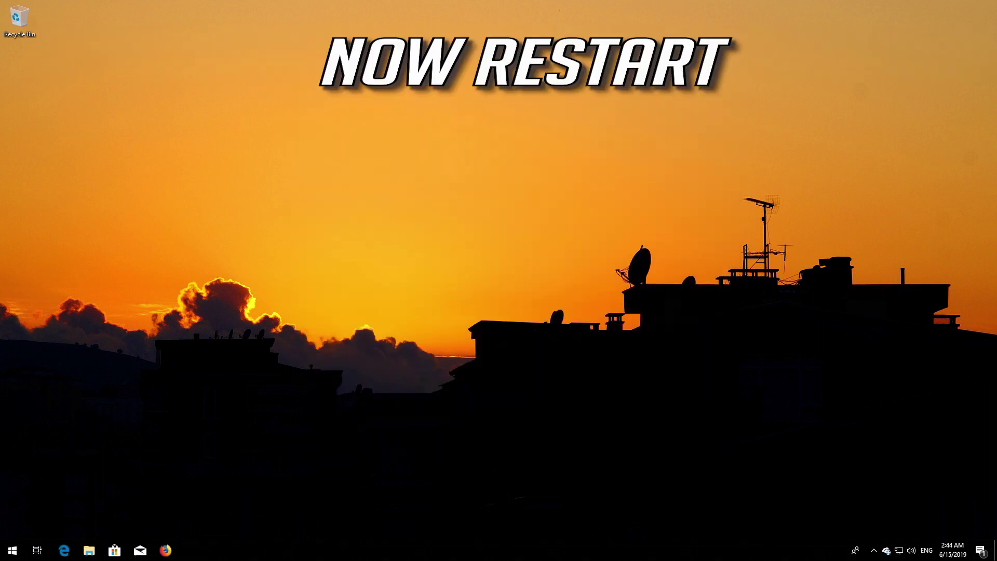
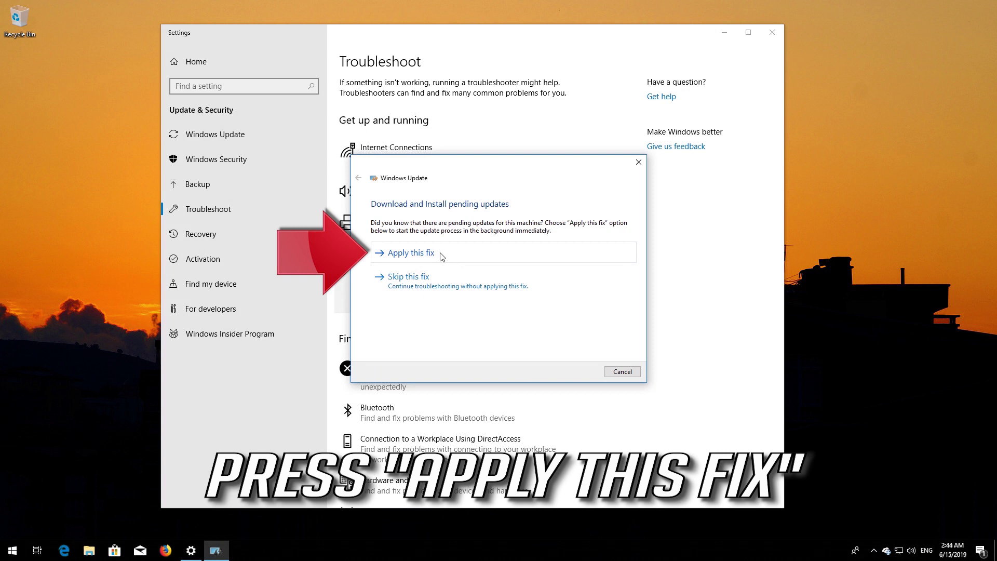
Apply the troubleshooter's fix for downloading and installing pending updates, and close the troubleshooter and Settings.
left_click(441, 256)
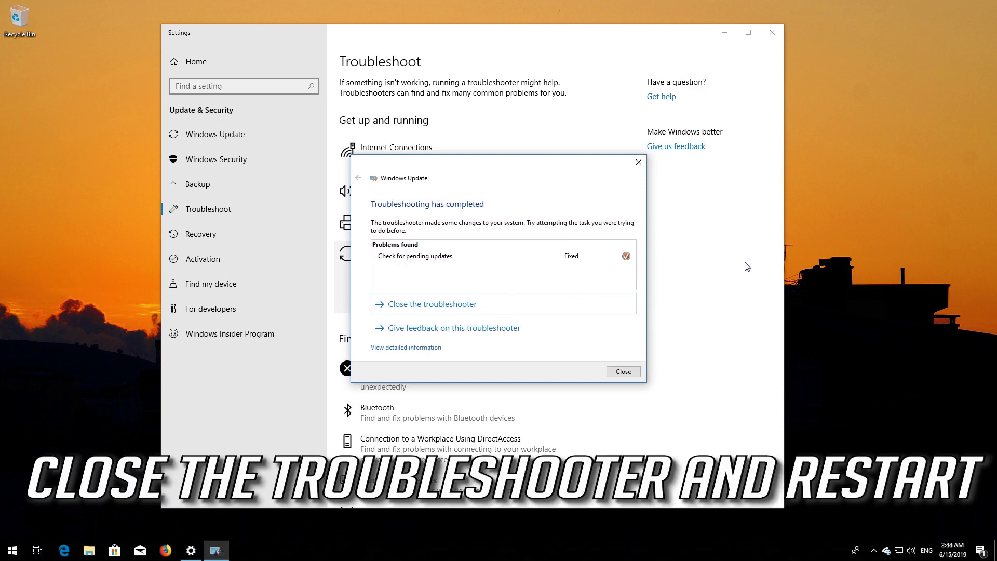
left_click(623, 372)
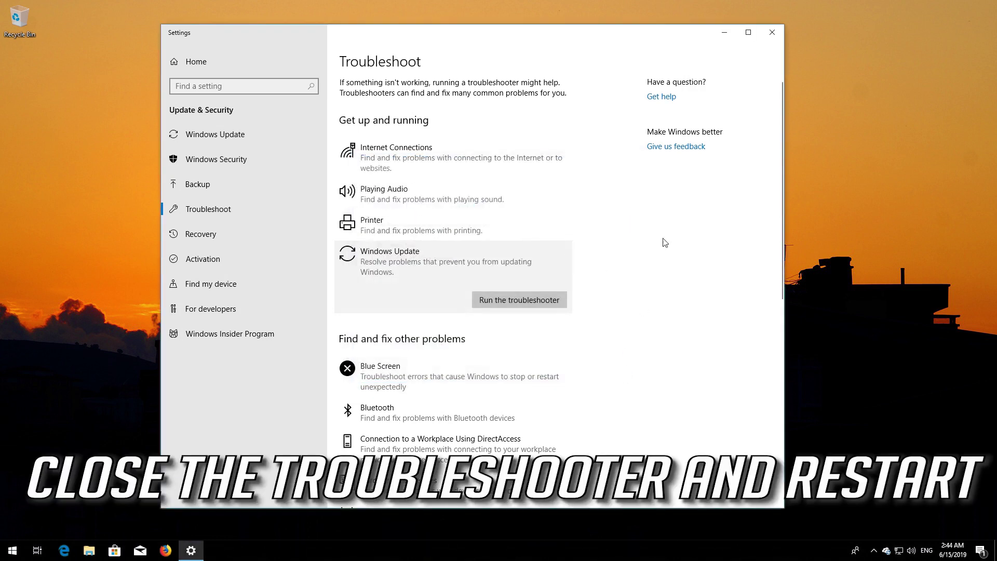
left_click(773, 31)
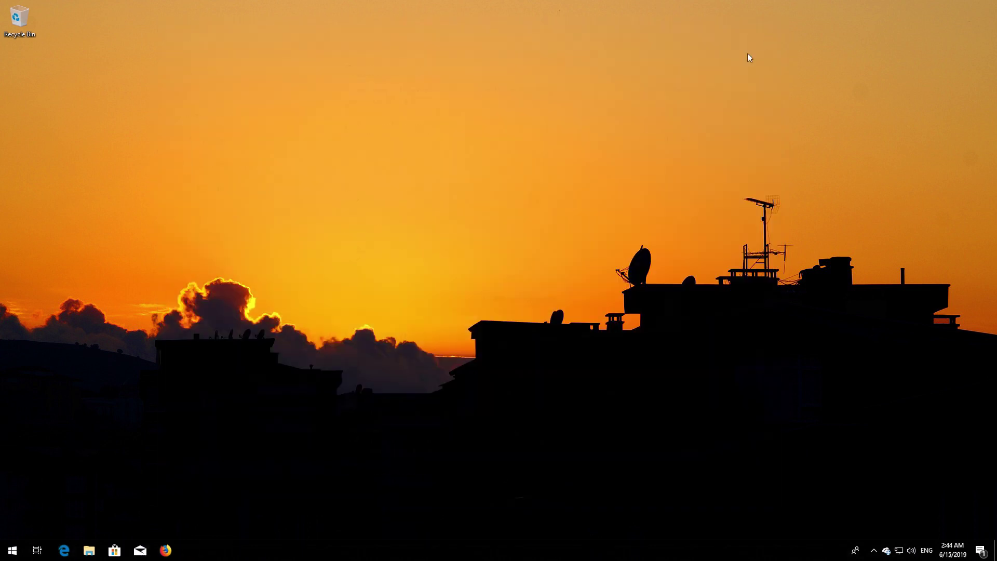
Restart the PC from the desktop.
left_click(13, 550)
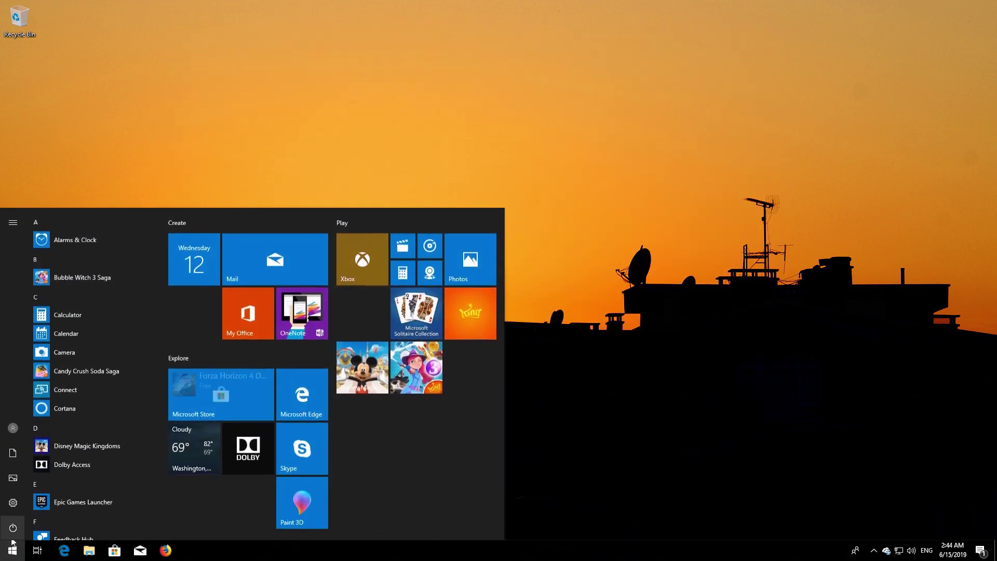
left_click(13, 528)
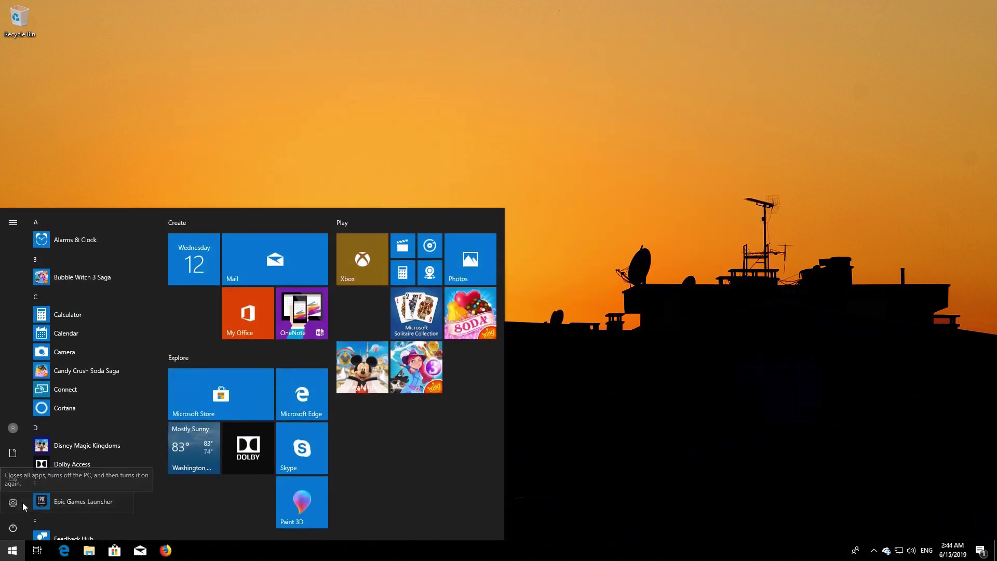
left_click(23, 502)
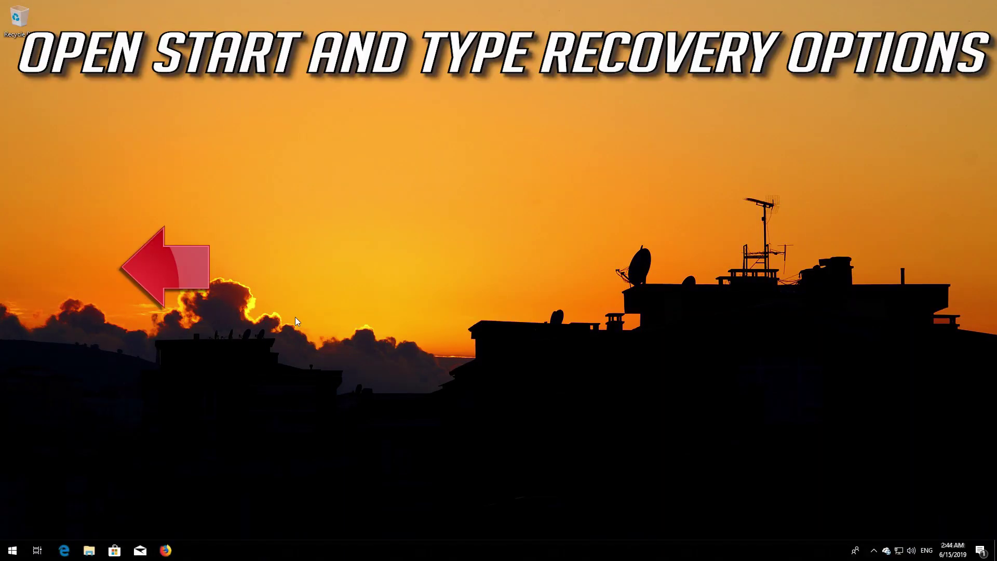
Search for "recovery options", open the Recovery settings, and restart the PC into Advanced startup.
key("super")
type("rec")
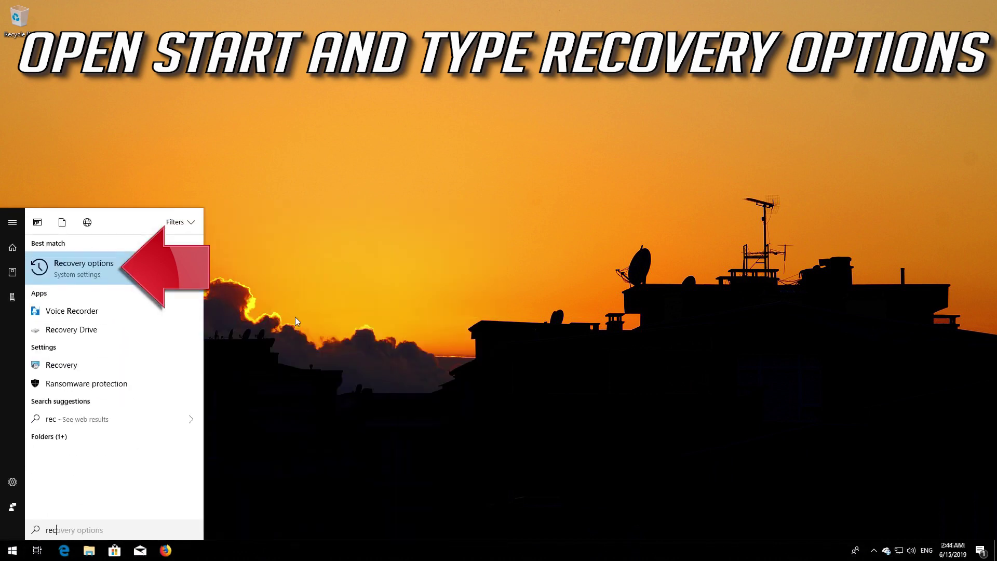
type("overy options")
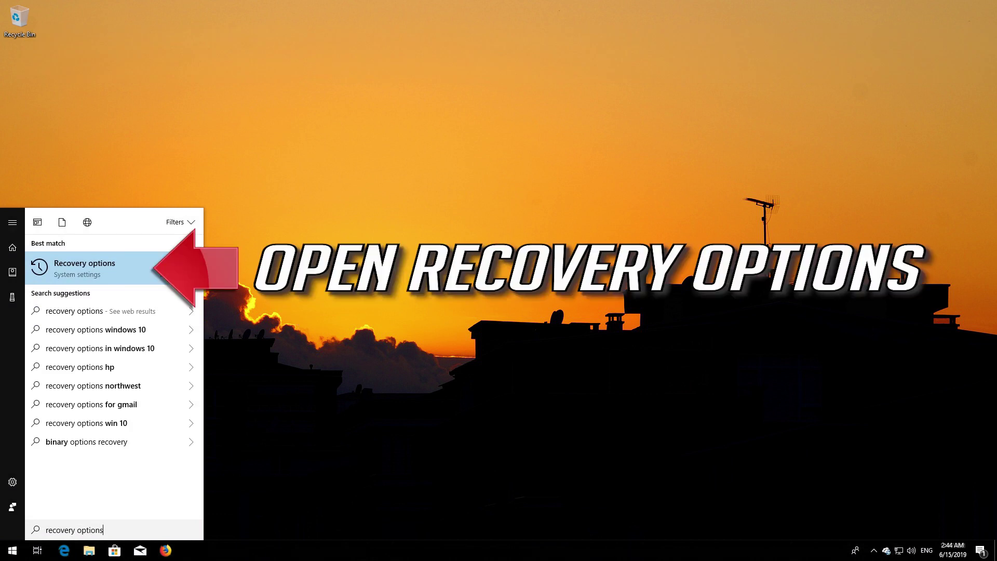
left_click(98, 269)
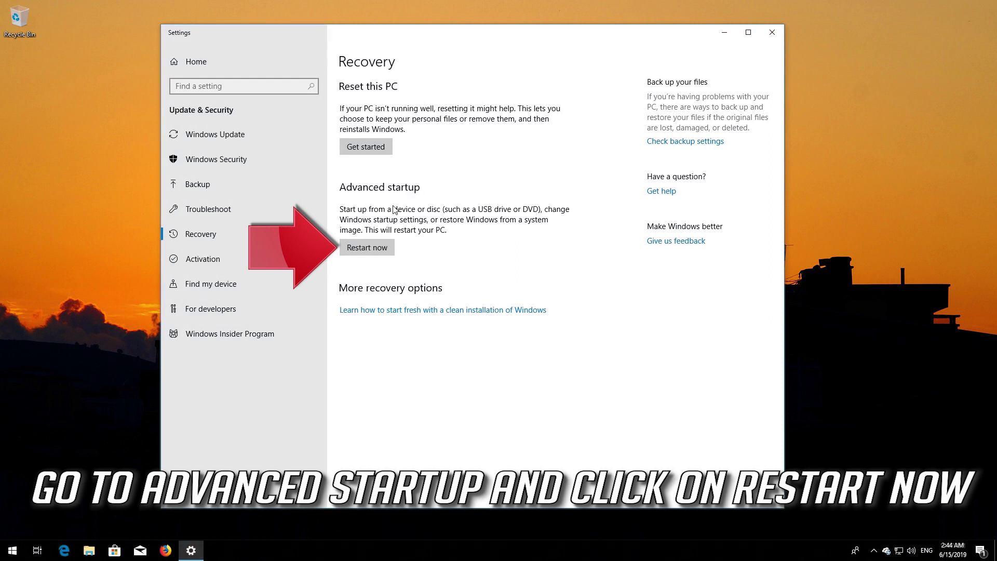
left_click(376, 243)
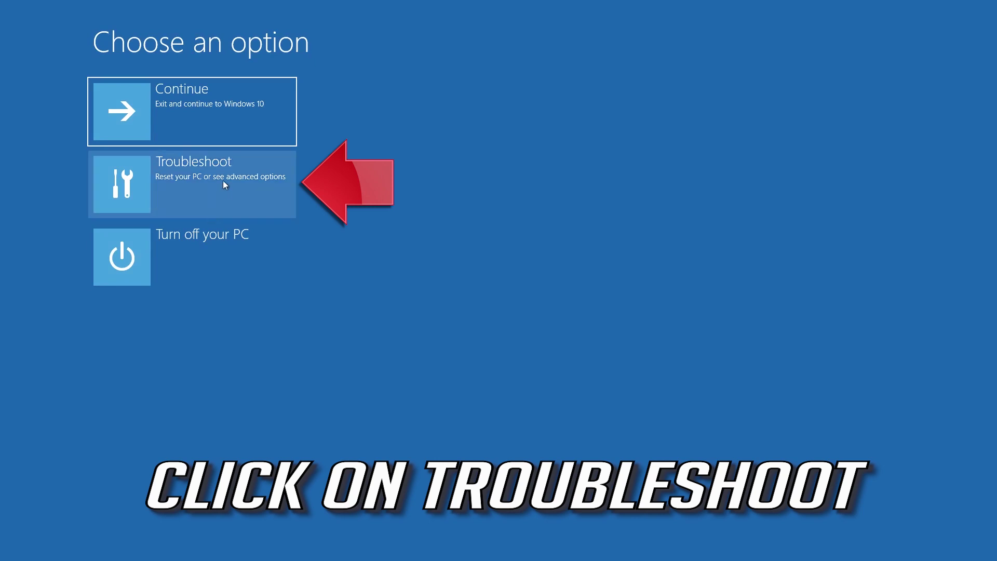
Open Startup Settings among the advanced troubleshooting options, restart the PC from there, and choose to enable Safe Mode.
left_click(197, 191)
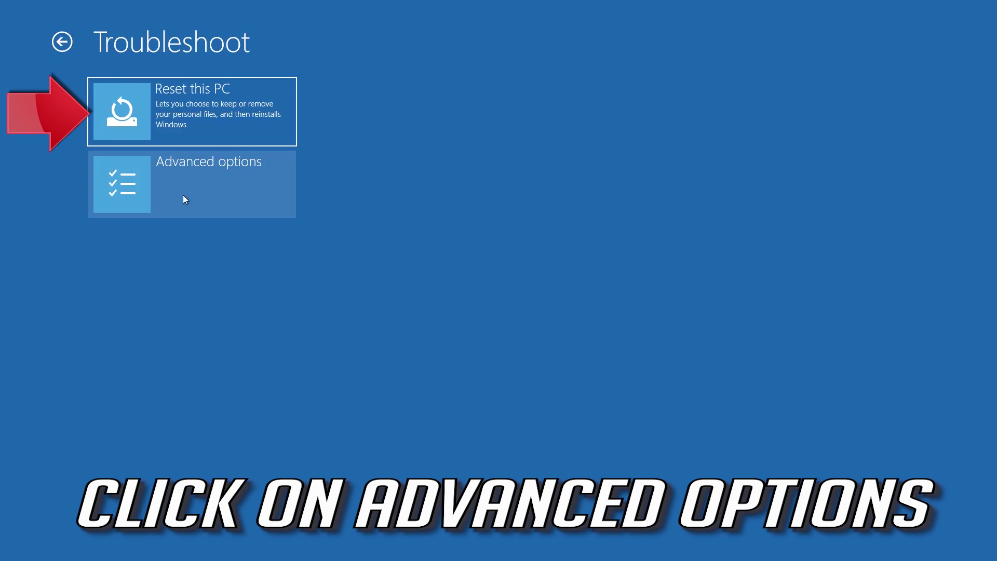
left_click(200, 193)
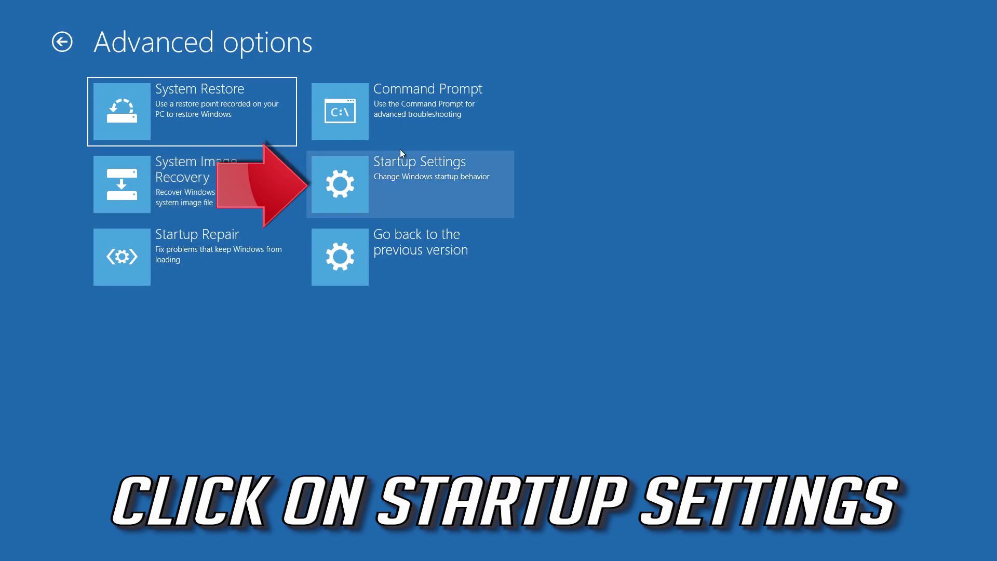
left_click(411, 179)
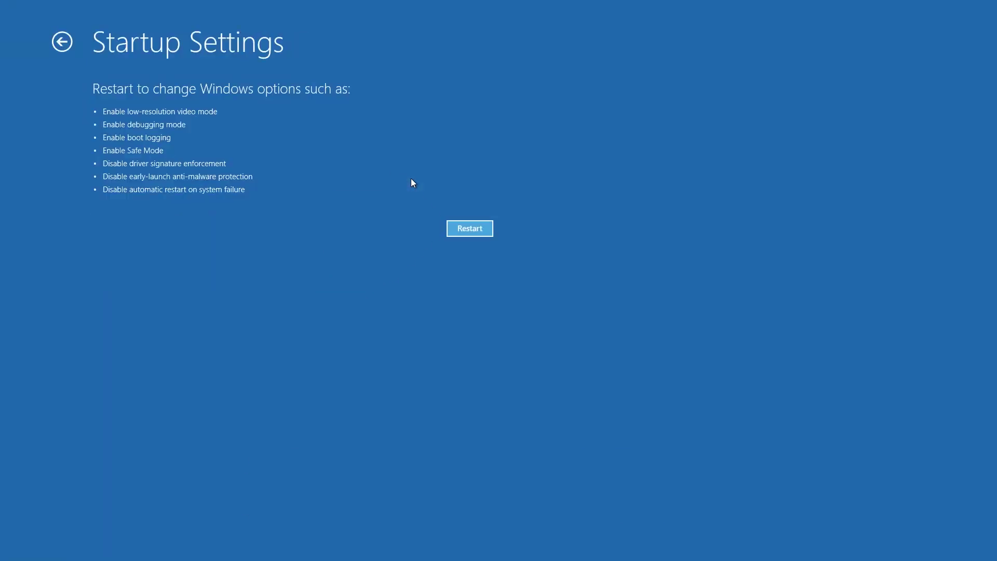
left_click(469, 234)
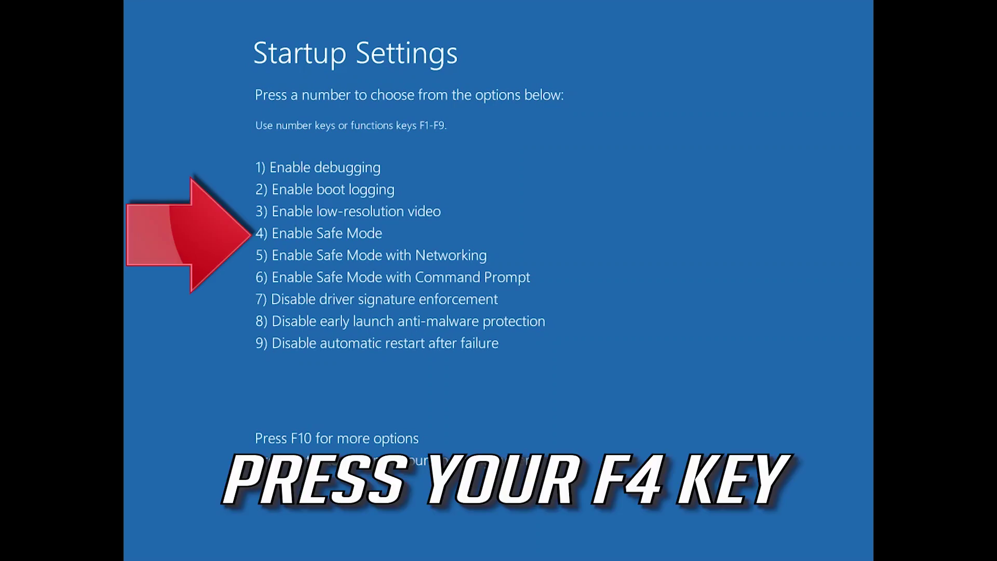
key("F4")
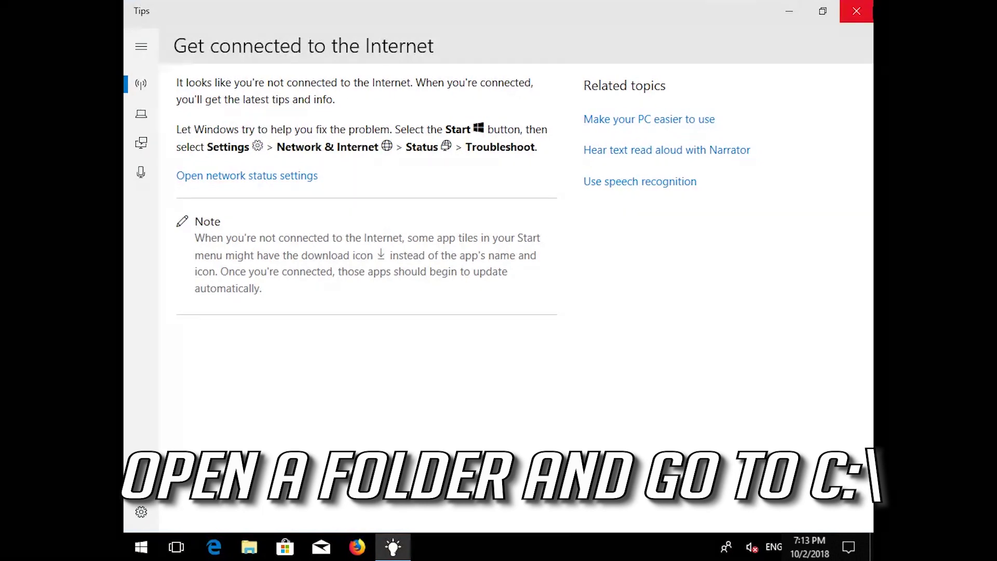
Close the Tips window and show Local Disk (C:) in a maximized File Explorer window.
left_click(856, 11)
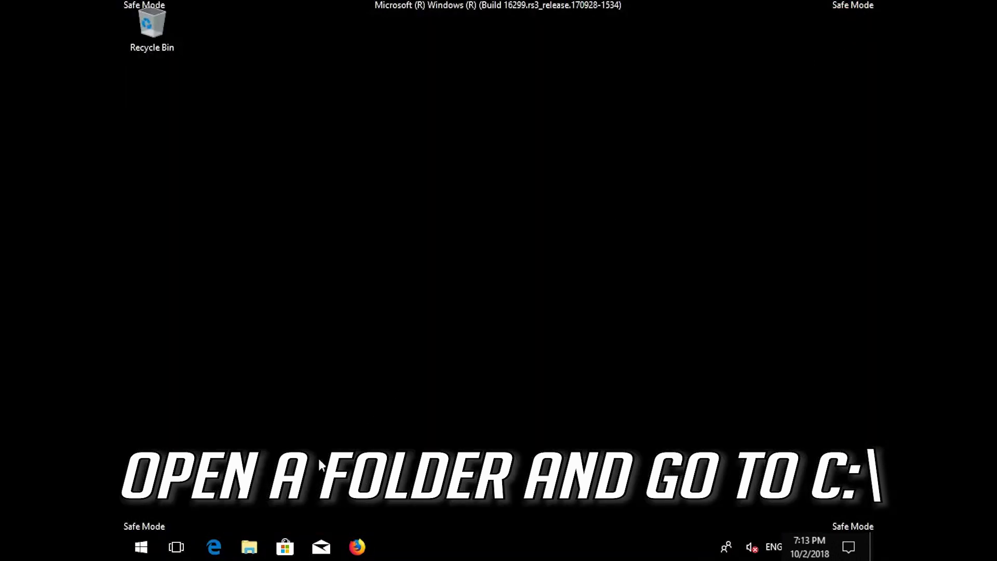
left_click(249, 548)
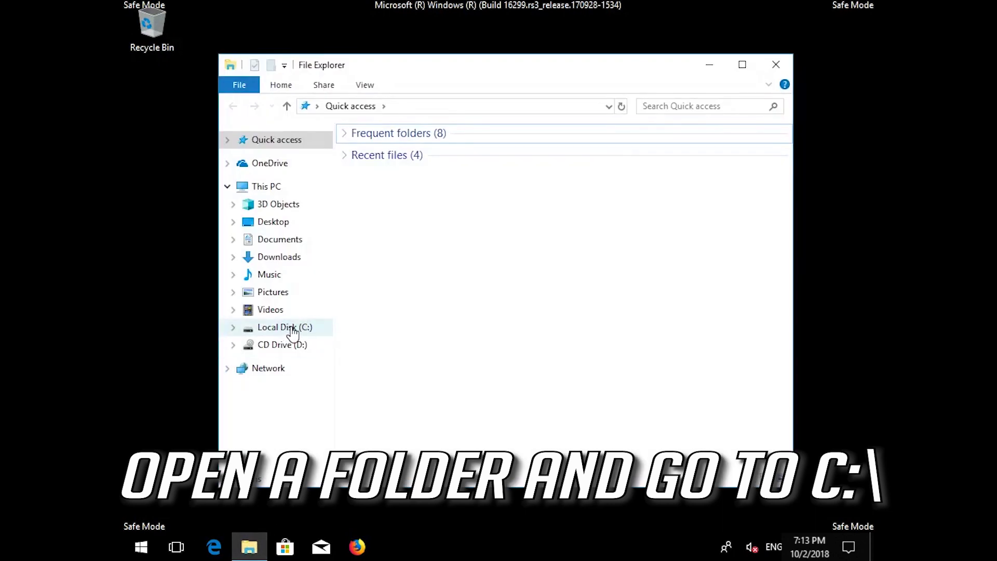
left_click(291, 328)
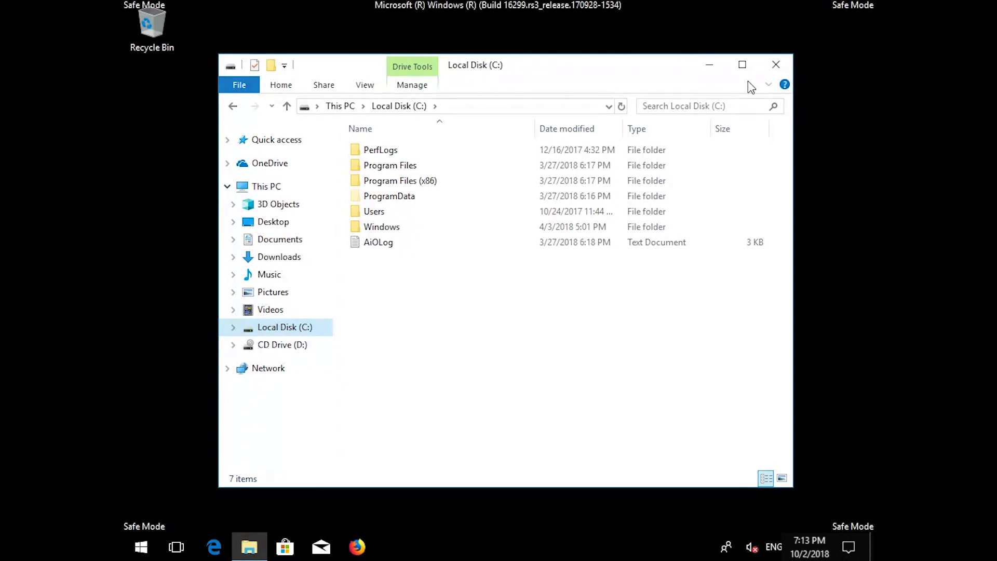
left_click(742, 64)
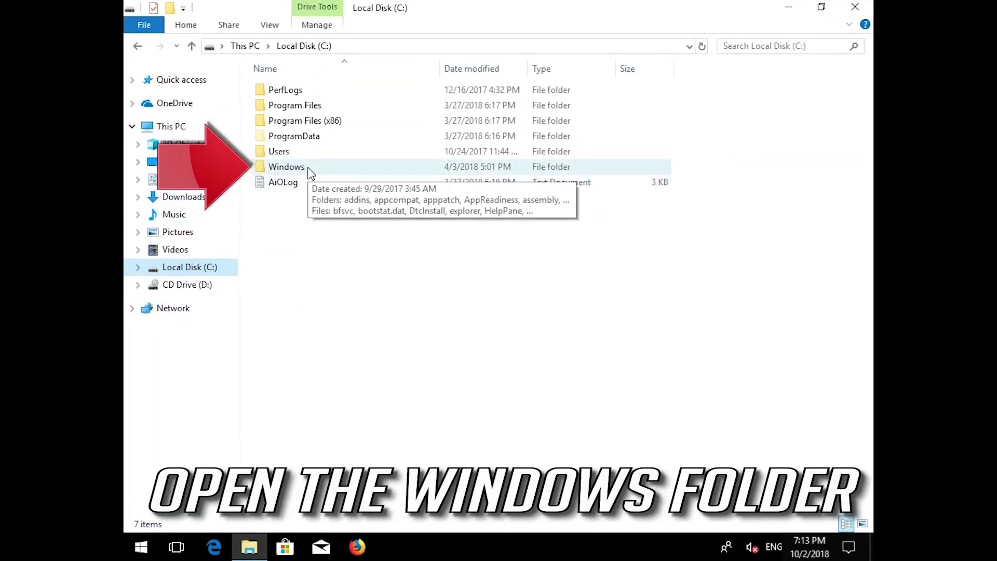
Open the SoftwareDistribution folder inside the Windows folder and delete all of its contents.
double_click(287, 166)
scroll(311, 173, "down", 19)
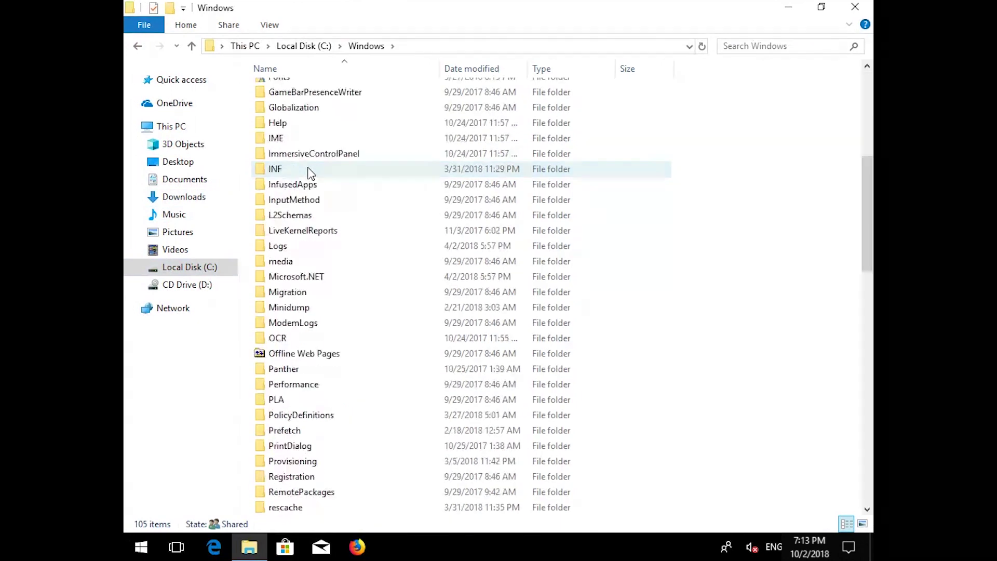
scroll(303, 172, "up", 1)
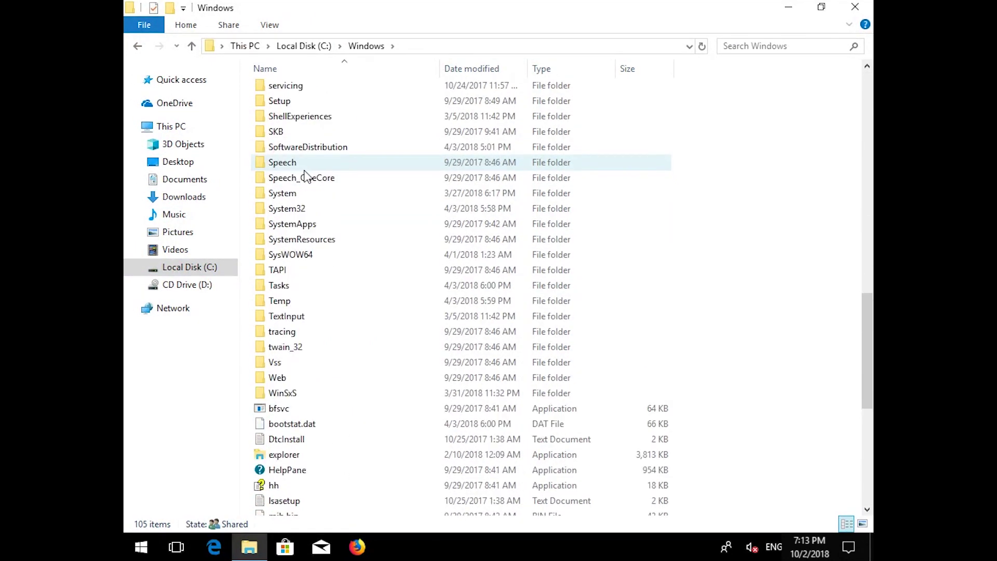
double_click(320, 148)
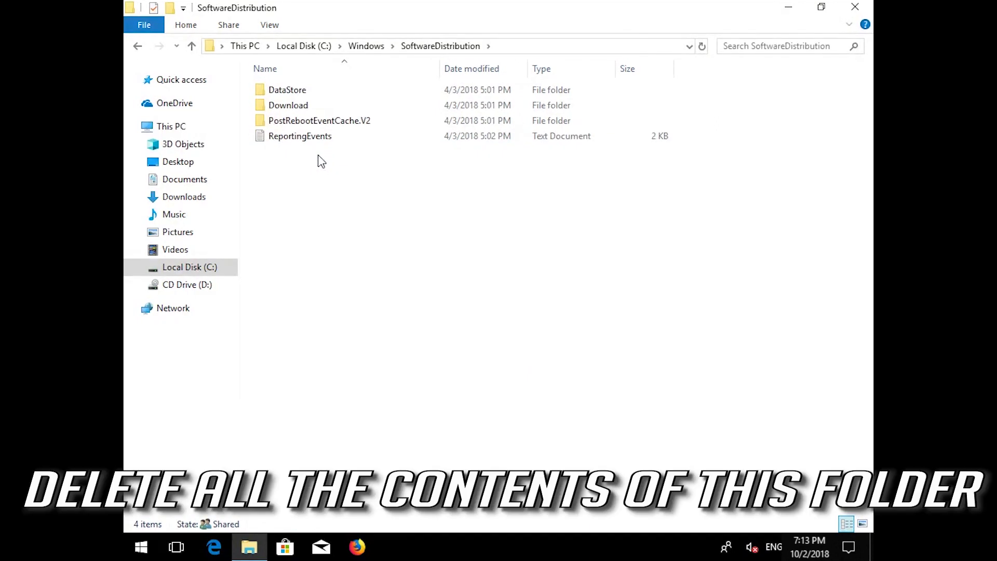
left_click_drag(326, 225, 297, 92)
key("Delete")
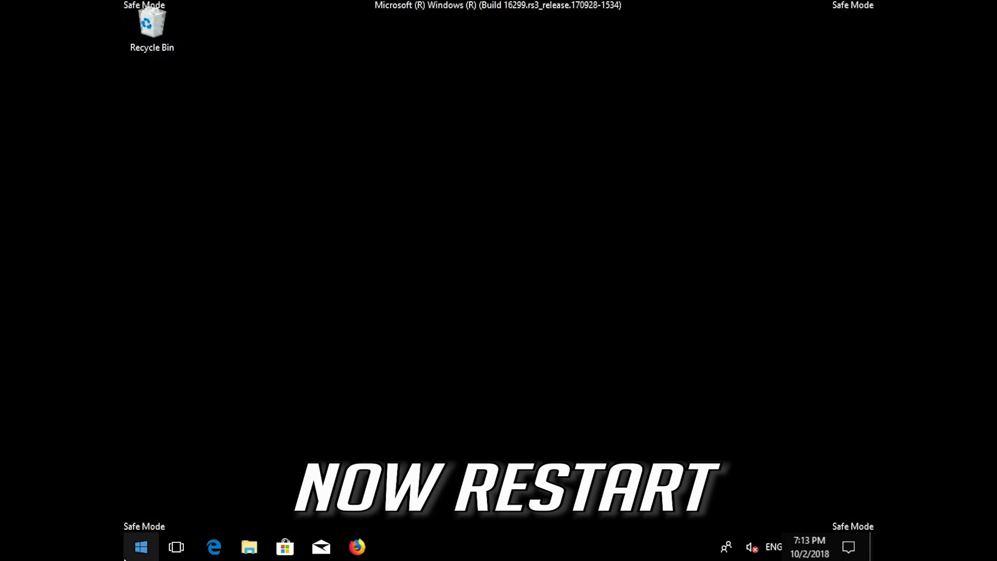
Restart the PC to leave Safe Mode.
left_click(127, 554)
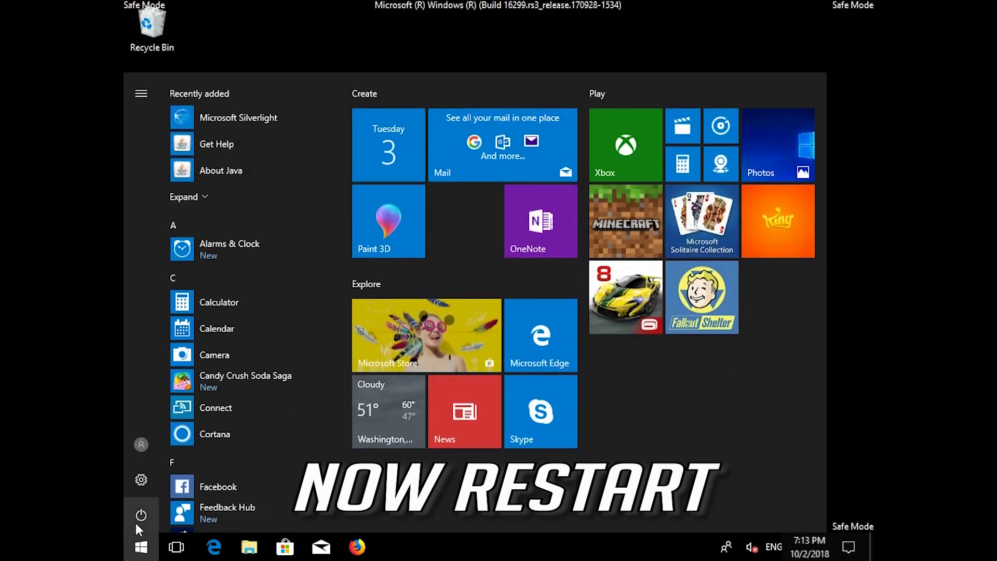
left_click(137, 518)
left_click(156, 481)
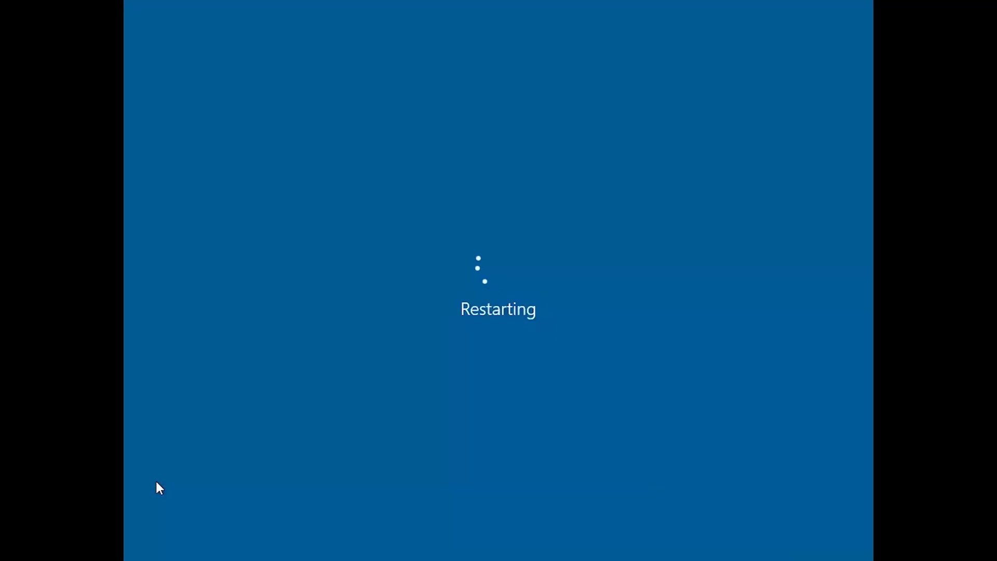